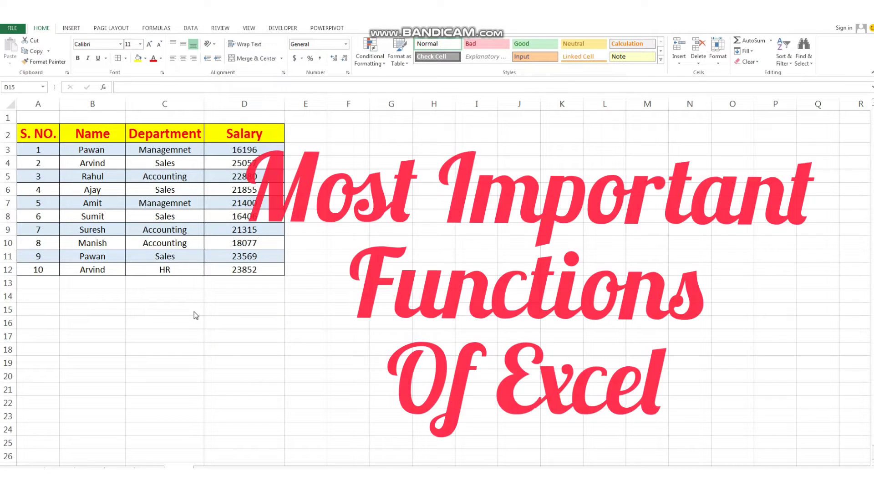
Step: Total salaries D3:D12 in D13 with =SUM(D3:D12), giving 198748
click(212, 309)
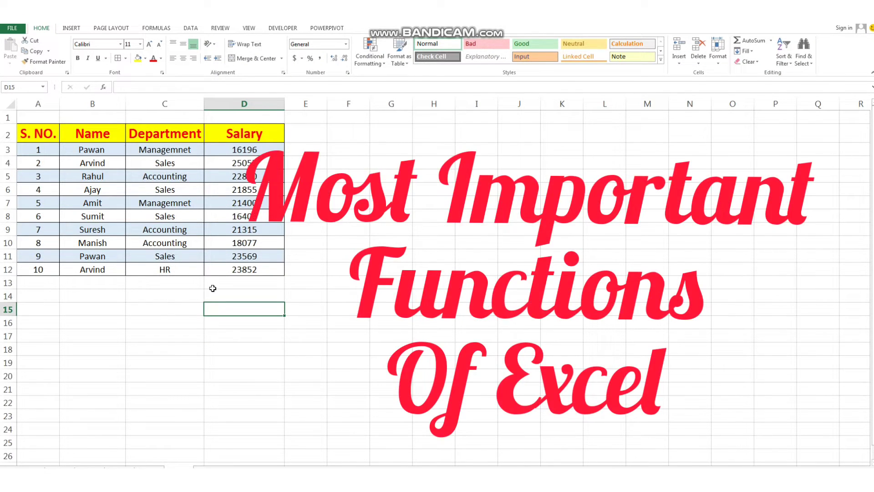
click(222, 285)
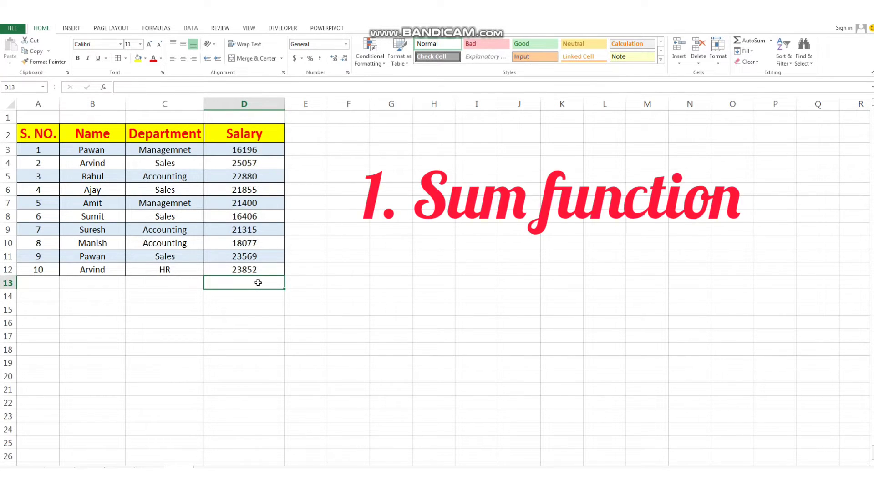
text(=sum)
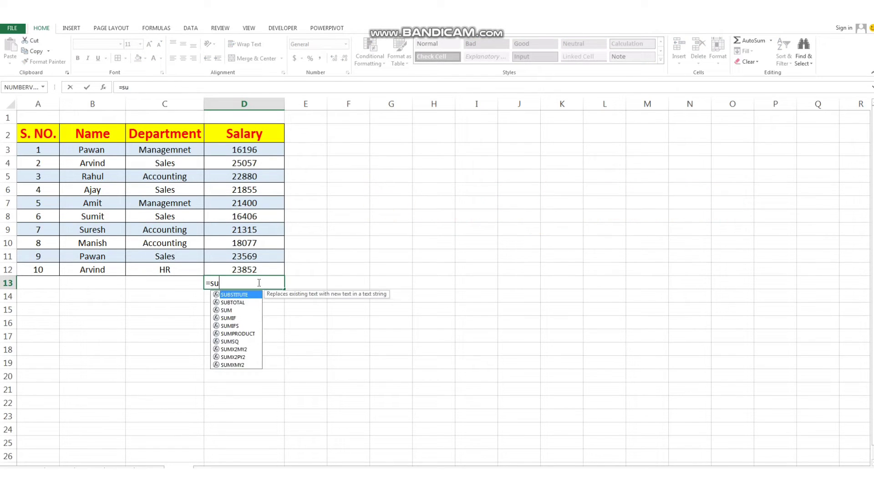
text(()
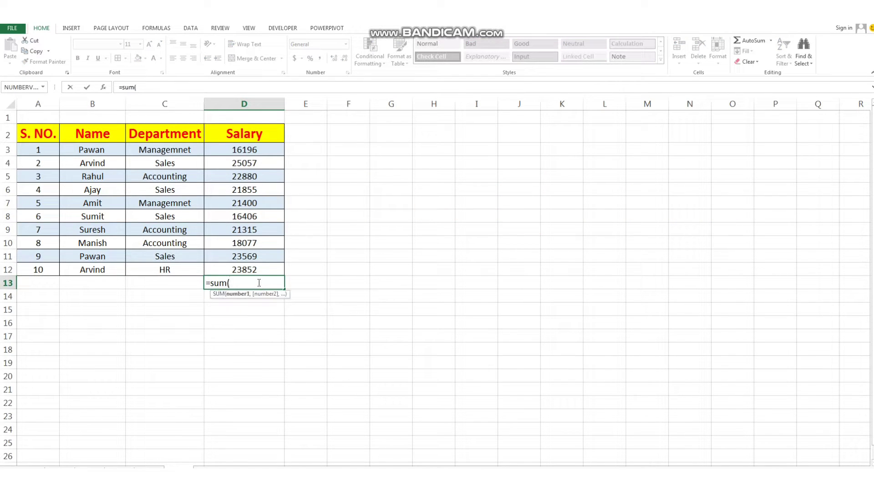
drag(250, 146, 251, 271)
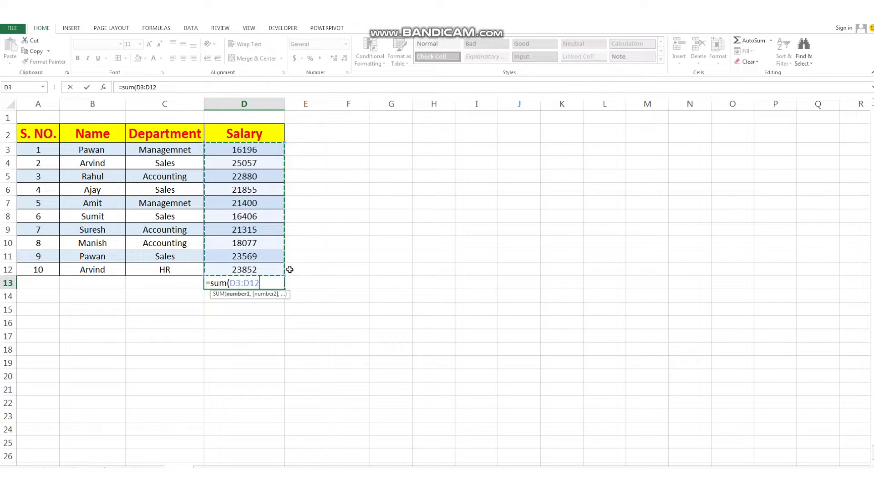
key(Return)
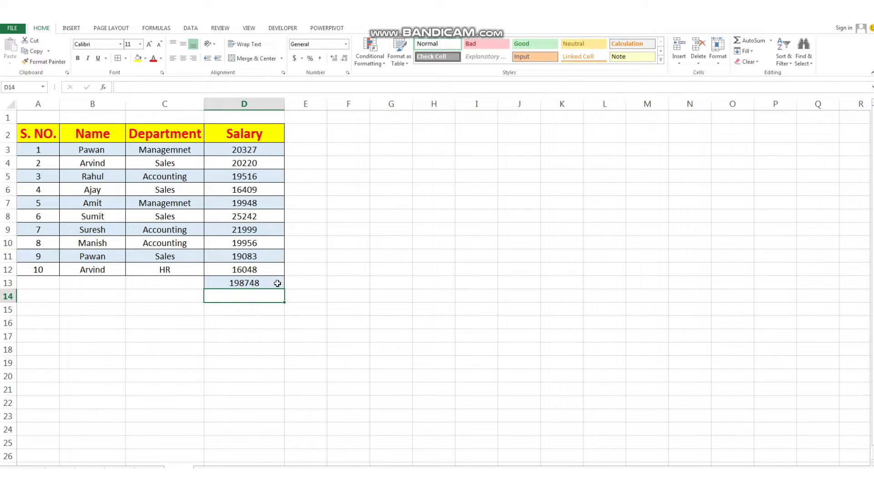
click(275, 283)
click(264, 296)
Step: Enter =MAX(D3:D12) in D14 to show the highest salary, 25029
text(=)
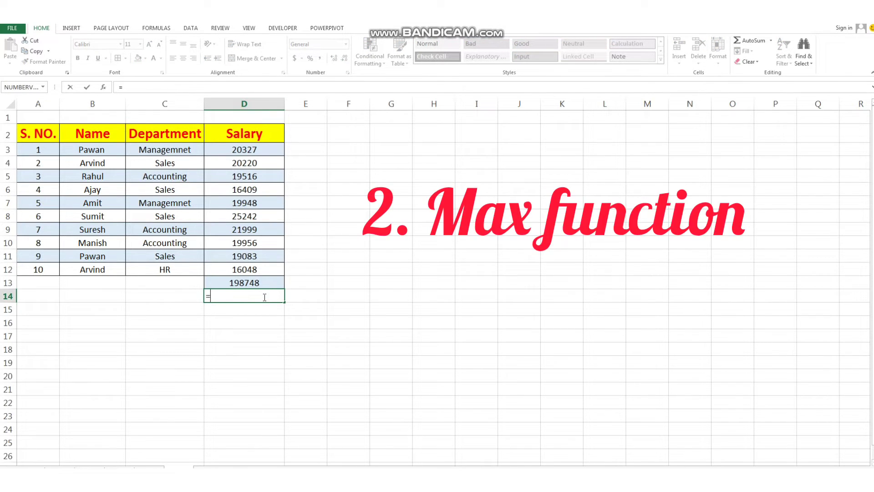
text(MAX)
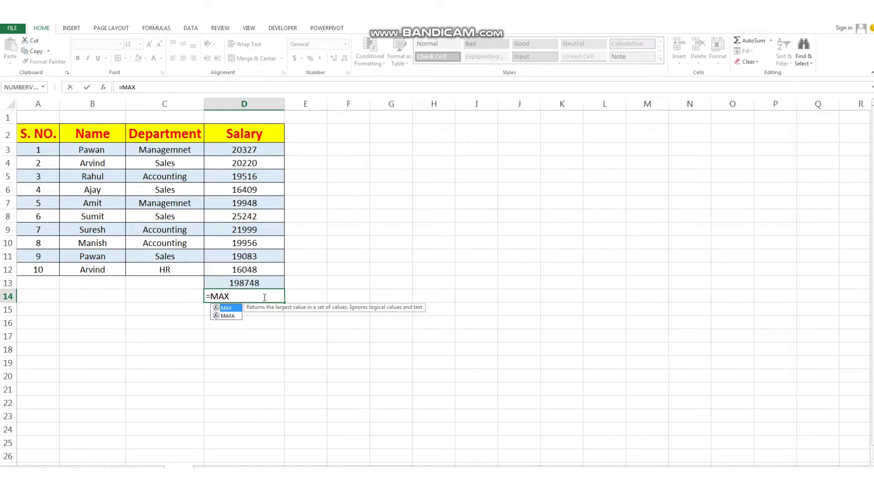
text(()
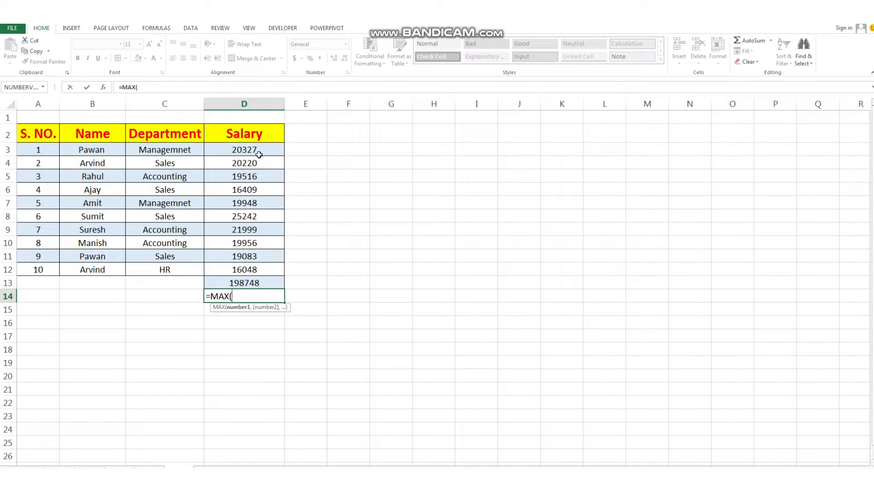
drag(260, 150, 263, 269)
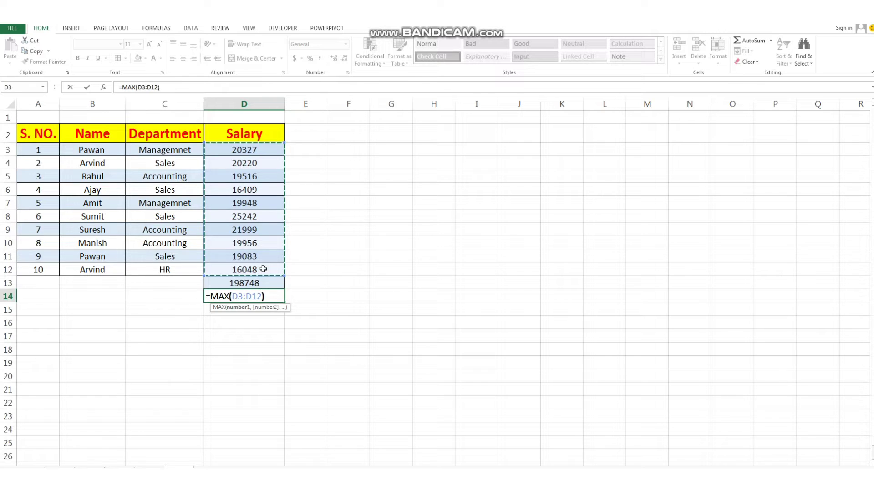
key(Return)
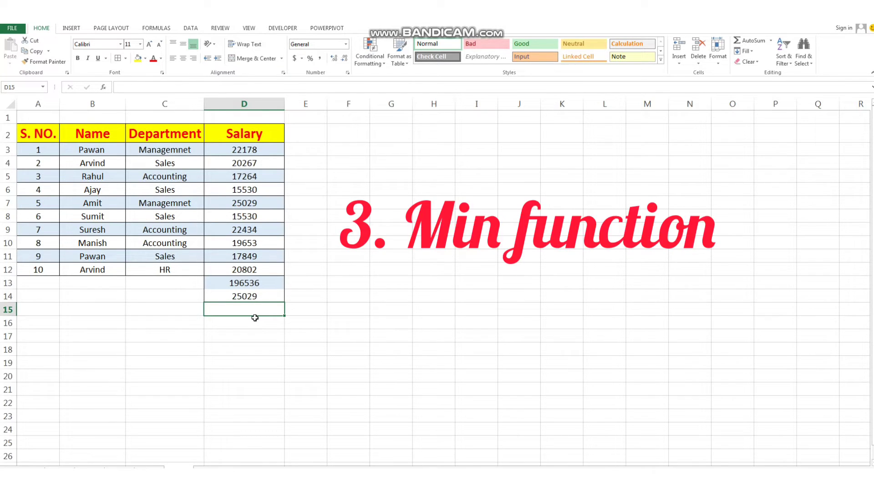
Step: Enter =MIN(D3:D12) in D15, returning the lowest salary, 15197
text(=MIN)
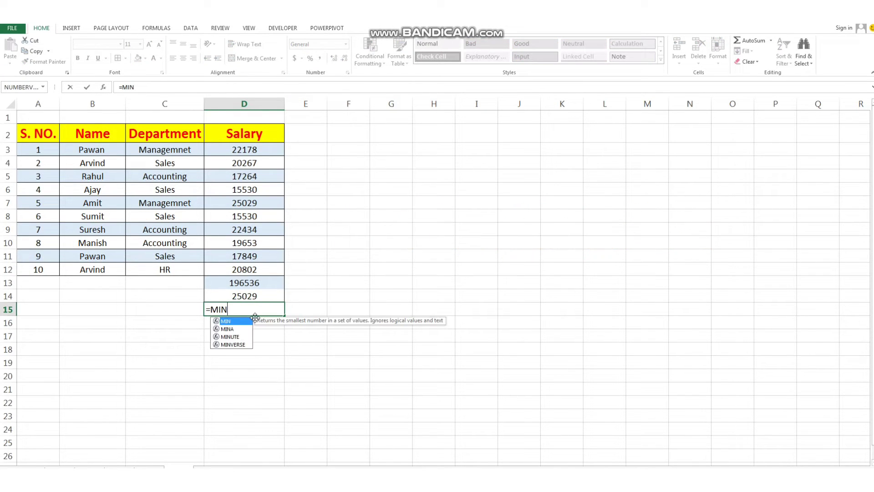
text(()
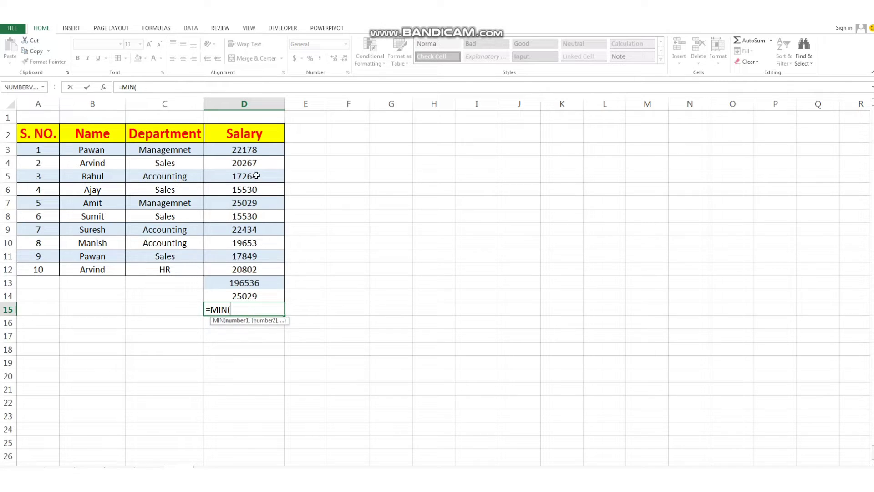
drag(256, 146, 258, 268)
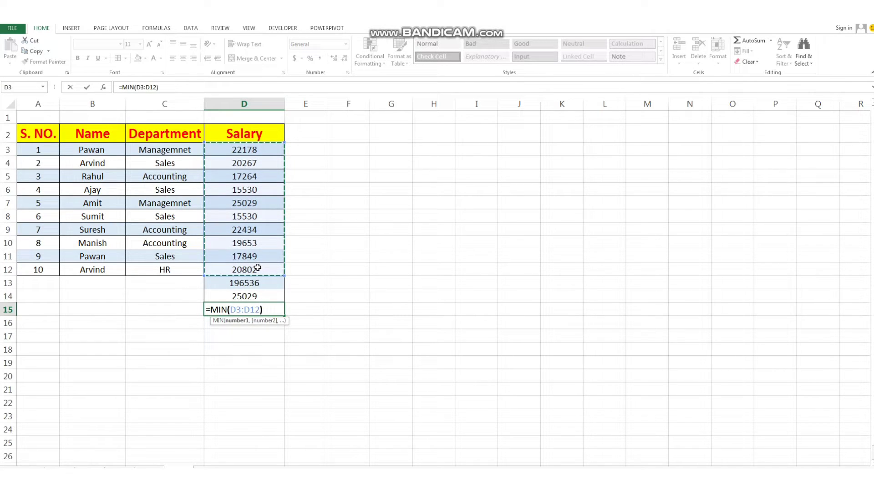
key(Return)
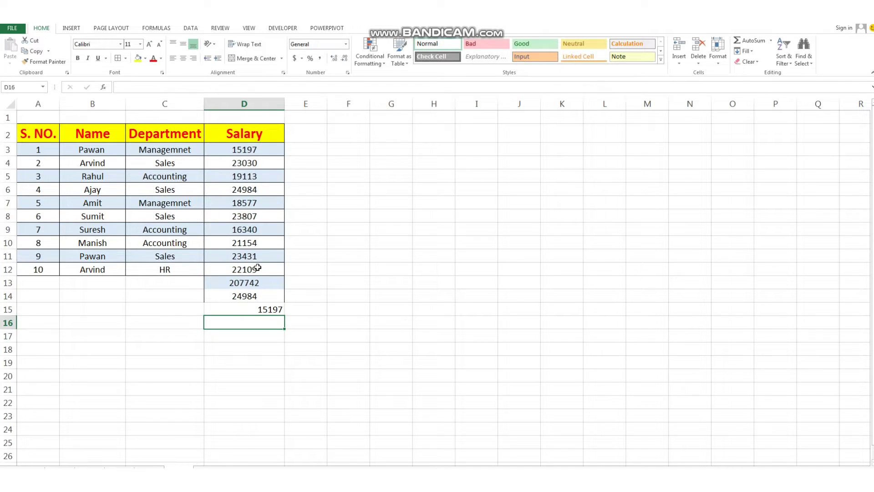
click(271, 312)
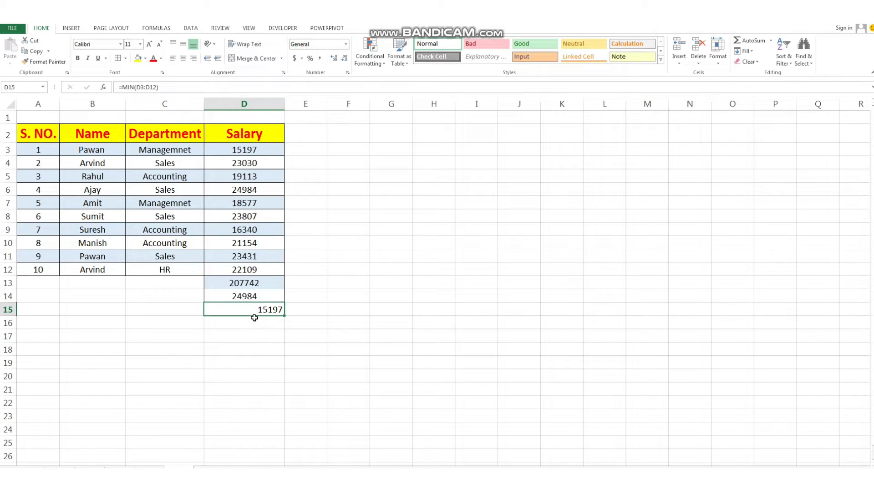
Step: Overwrite salary cell D7 with the text FDFGD, so the total recalculates to 183238
click(242, 322)
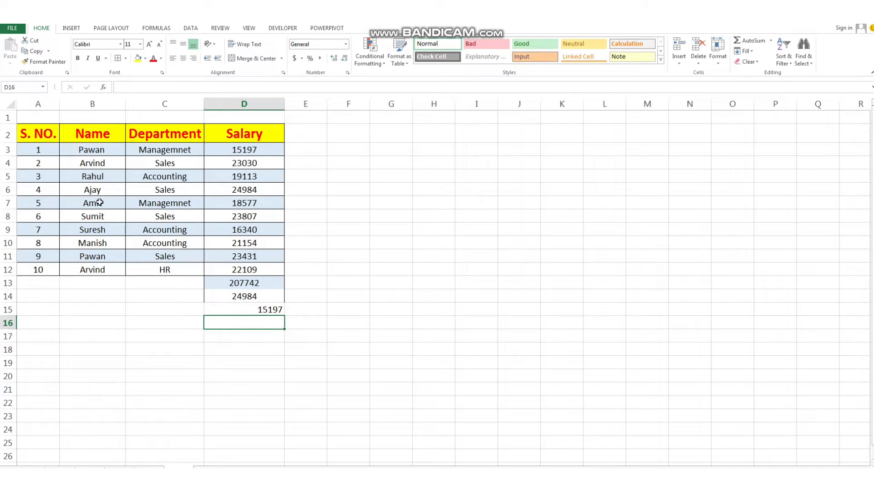
click(236, 201)
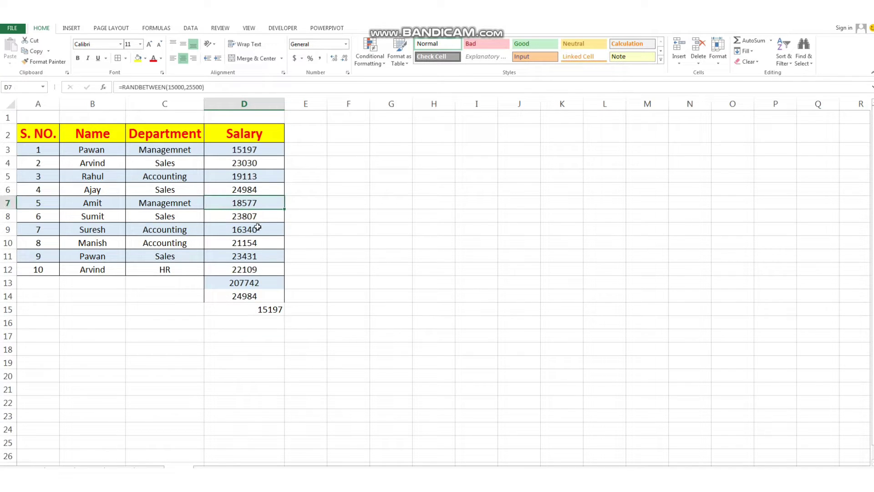
text(FDFGD)
key(Return)
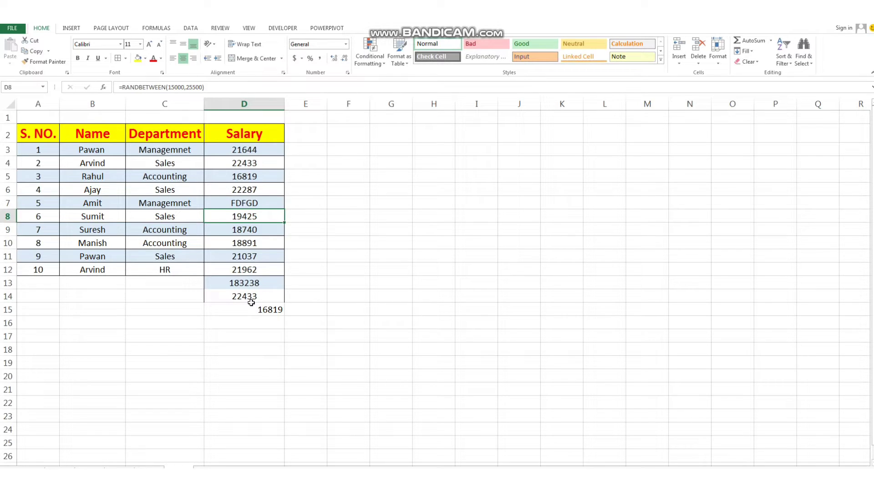
click(242, 326)
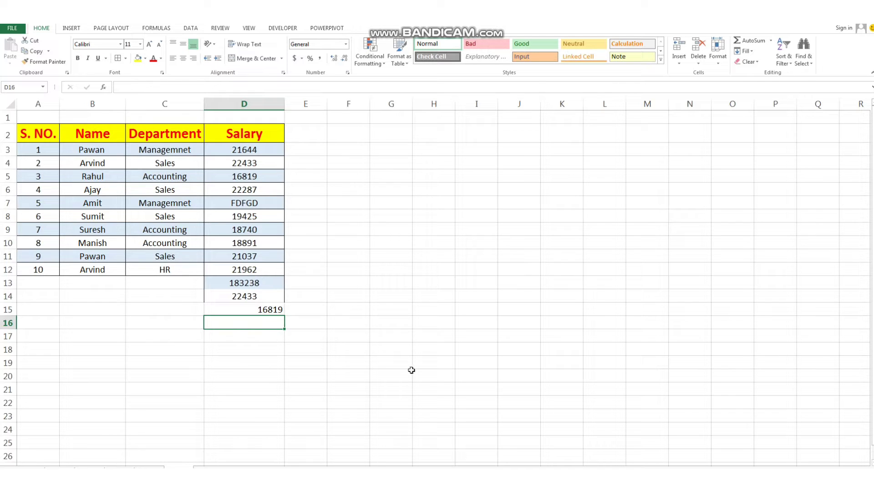
Step: Count numeric salaries in D16 with =COUNT(D3:D12), which returns 9
text(=COUN)
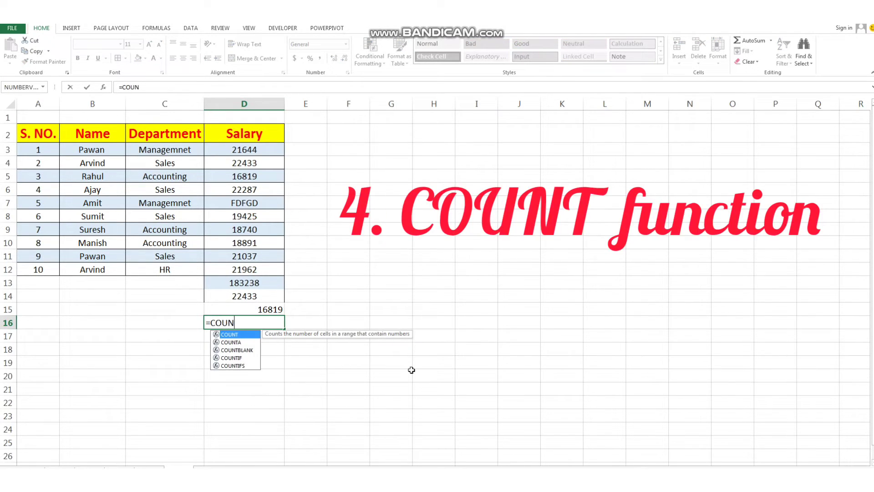
text(T()
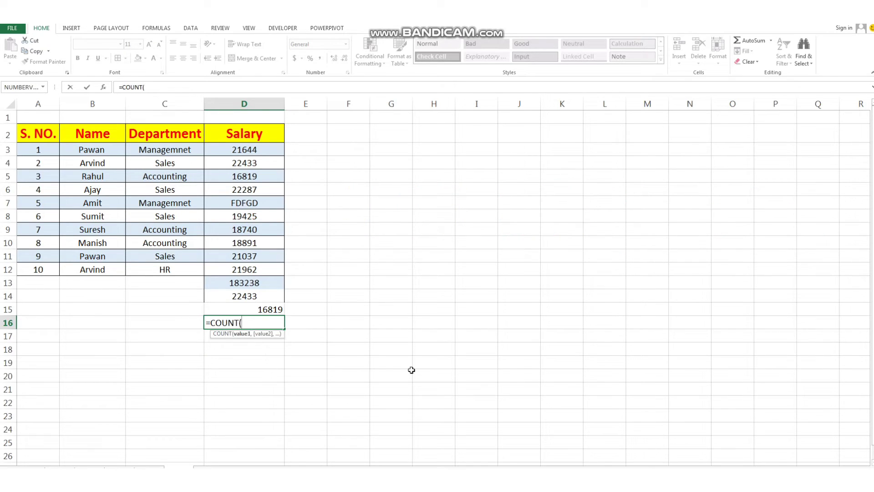
drag(265, 148, 268, 269)
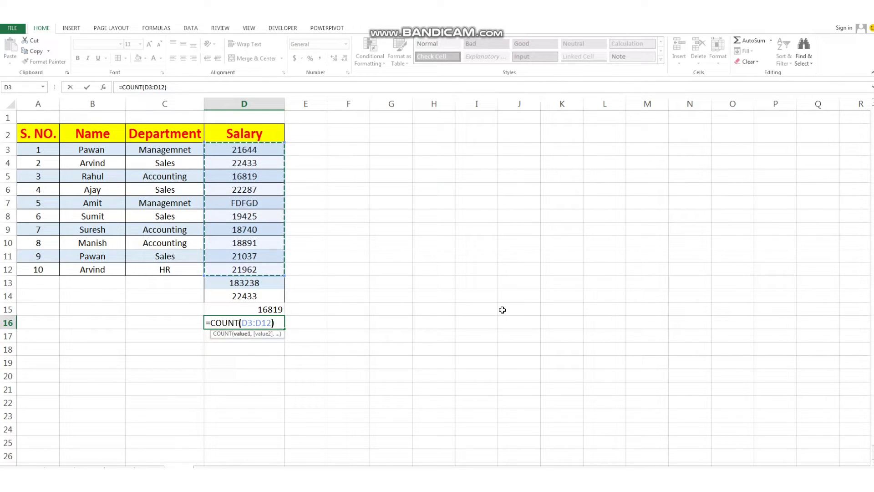
key(Return)
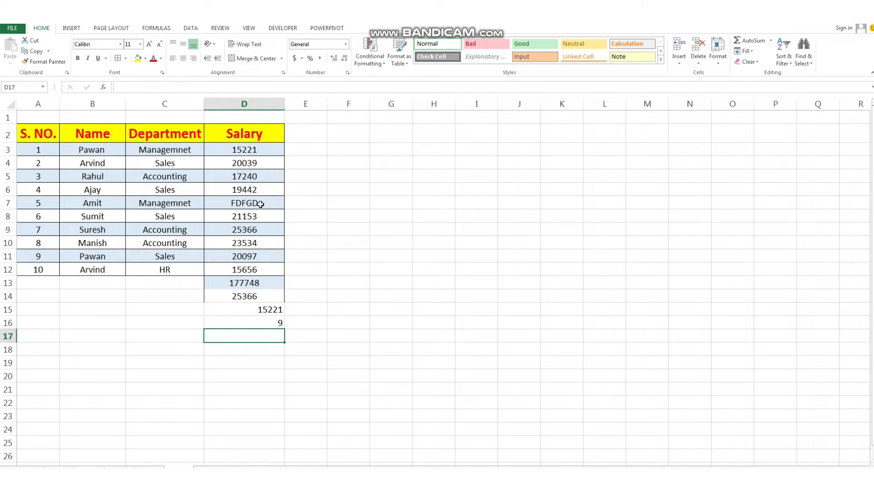
click(263, 320)
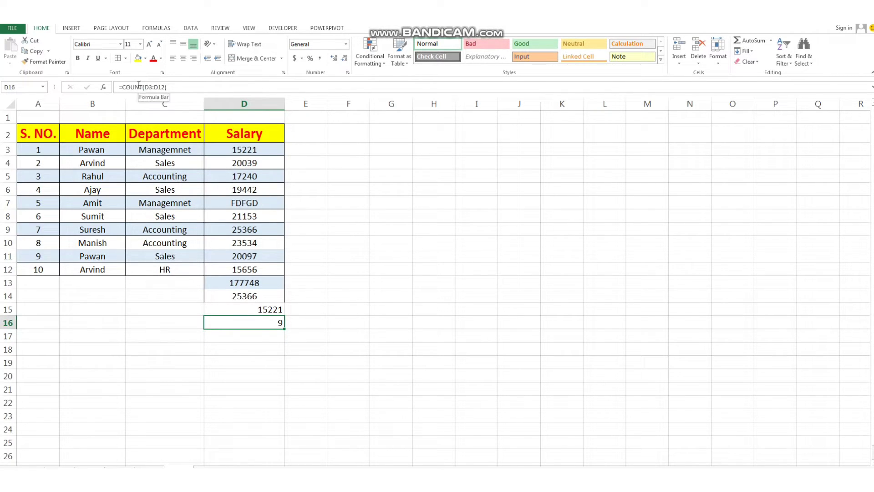
click(230, 339)
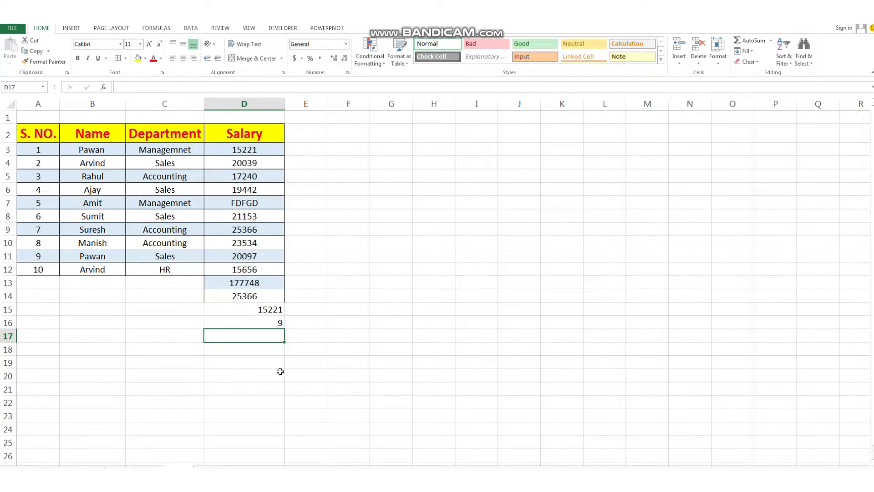
Step: Enter =COUNTA(D3:D12) in D17, fixing the mistyped range end, so it shows 10
text(=)
text(COUNT)
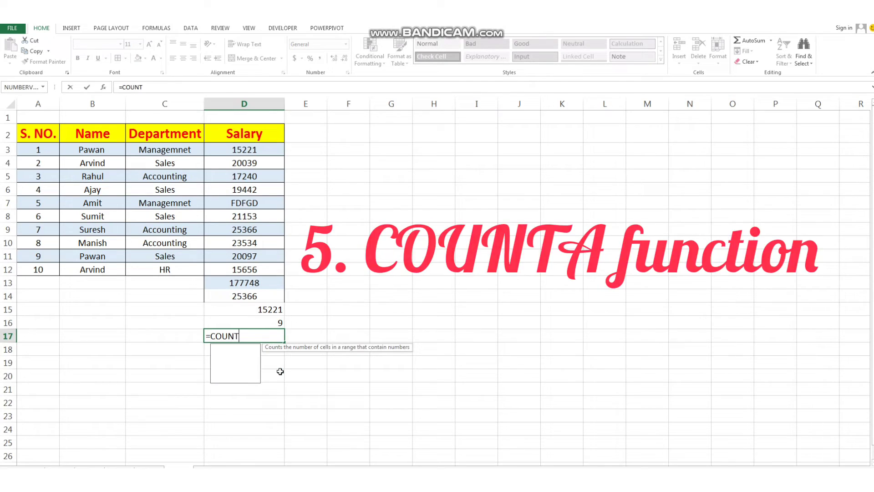
text(A()
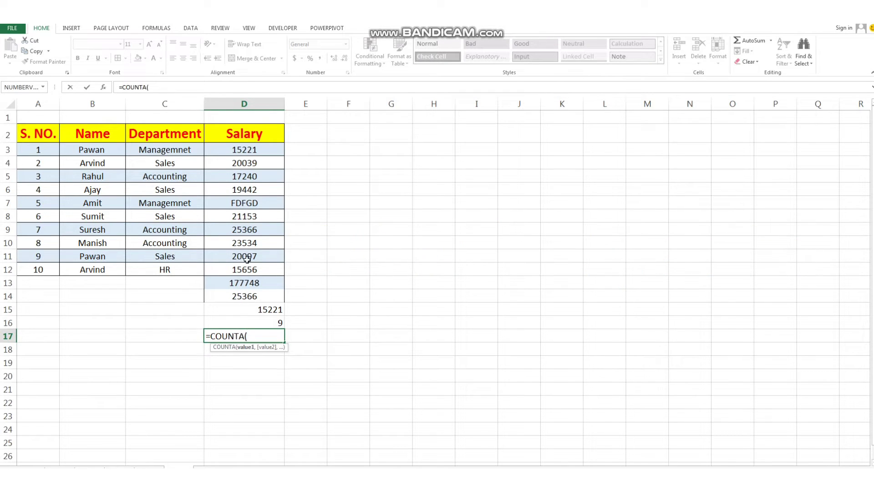
drag(249, 150, 268, 271)
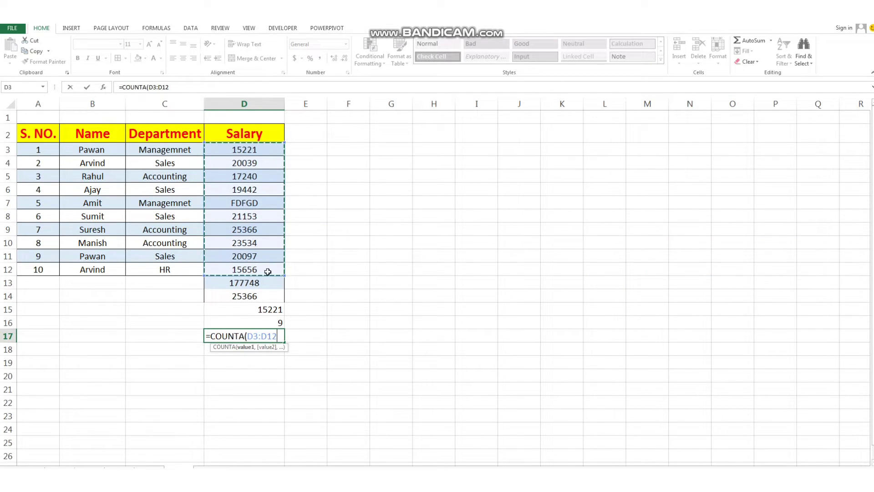
text(0)
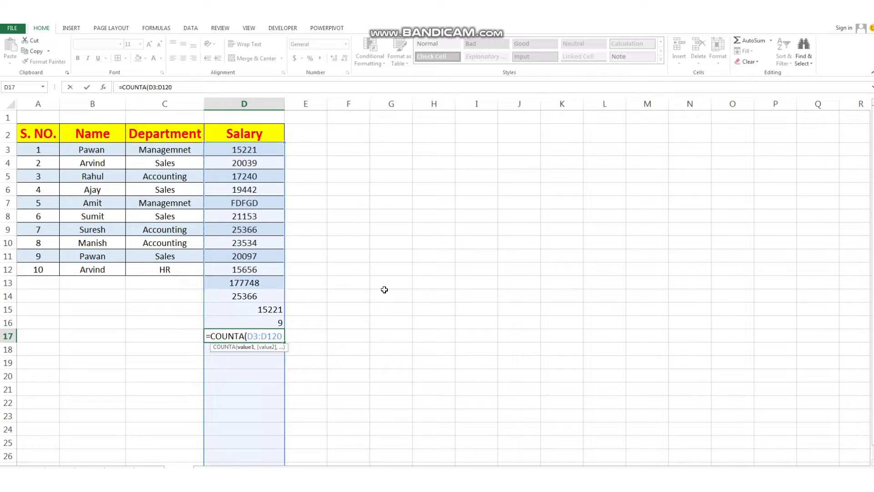
key(Return)
key(Return)
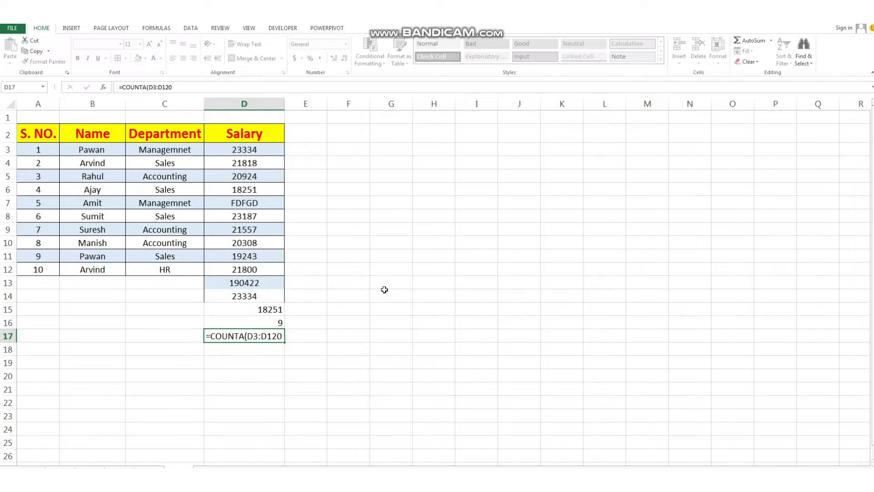
key(Return)
click(273, 336)
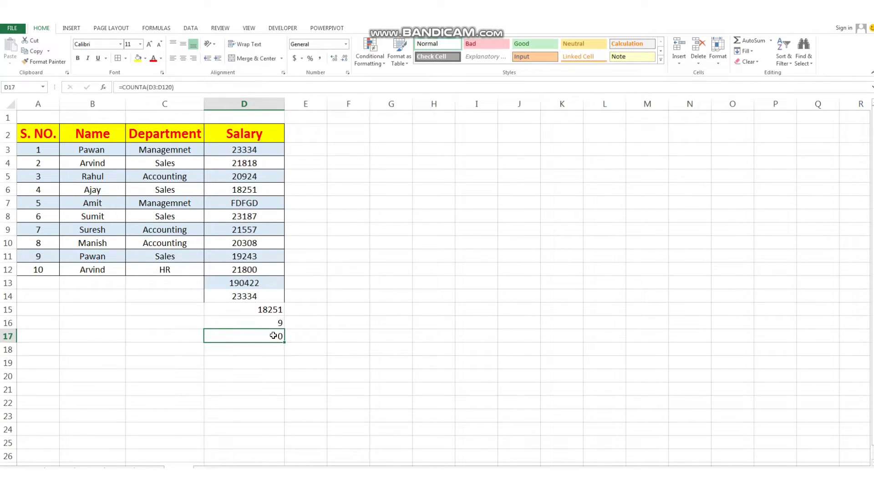
double_click(273, 335)
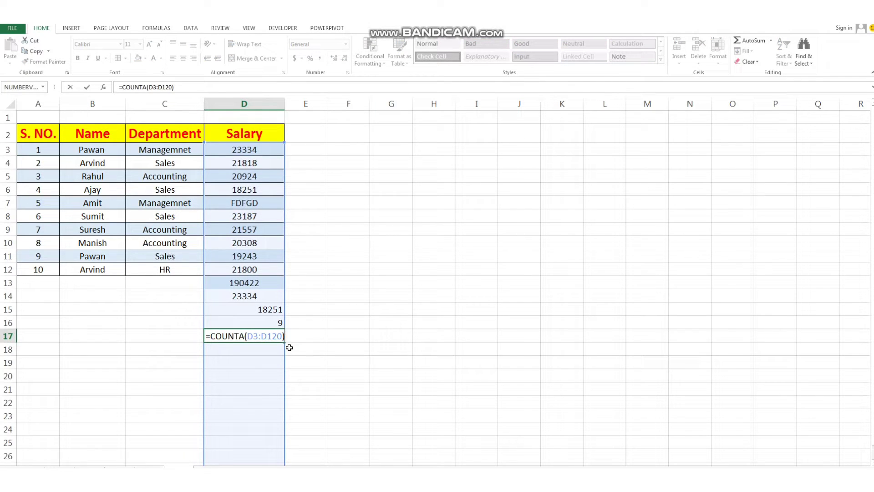
key(BackSpace)
key(BackSpace)
key(BackSpace)
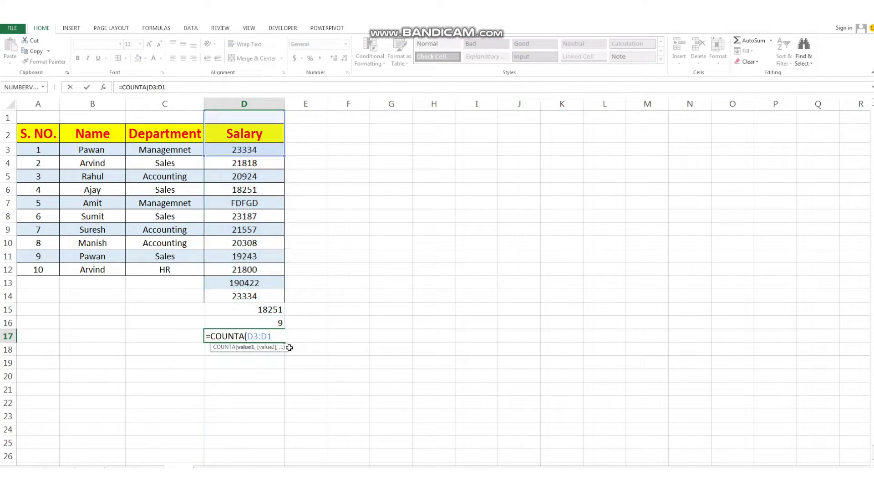
text(2)
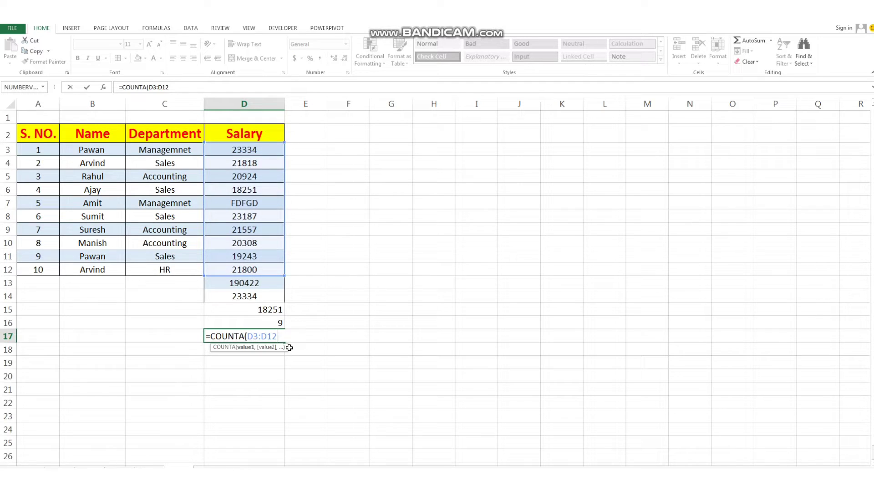
text())
key(Return)
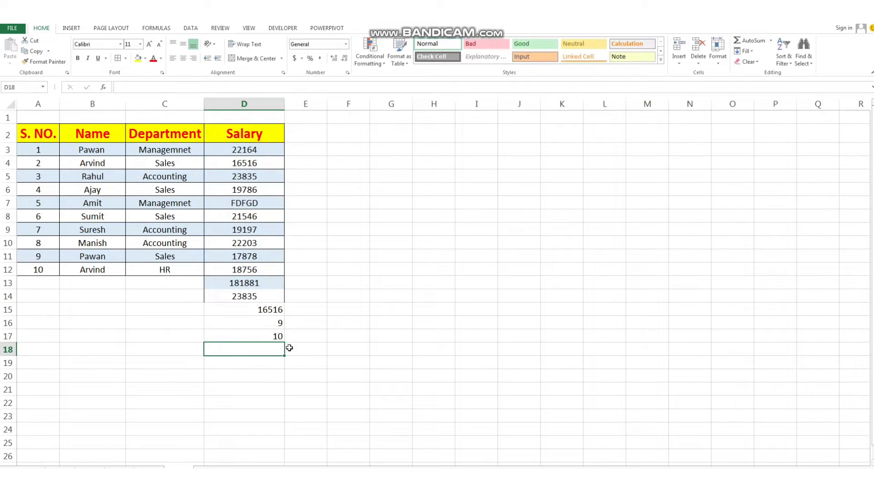
click(261, 337)
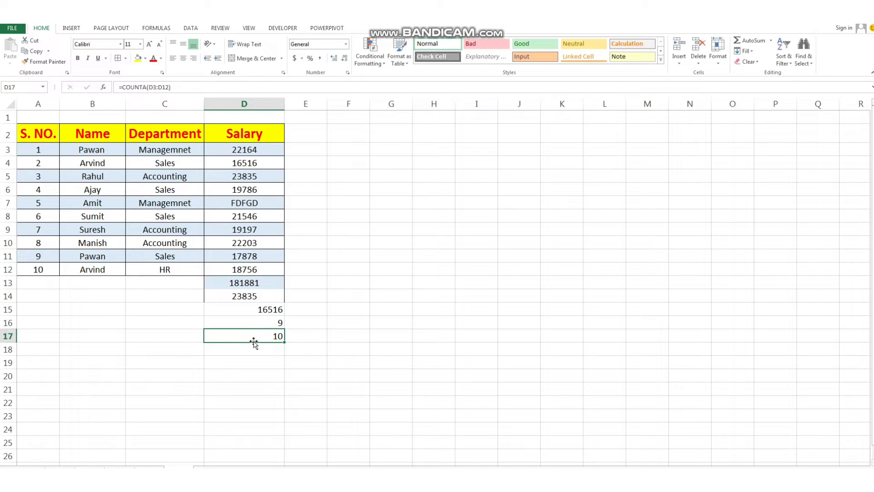
click(231, 362)
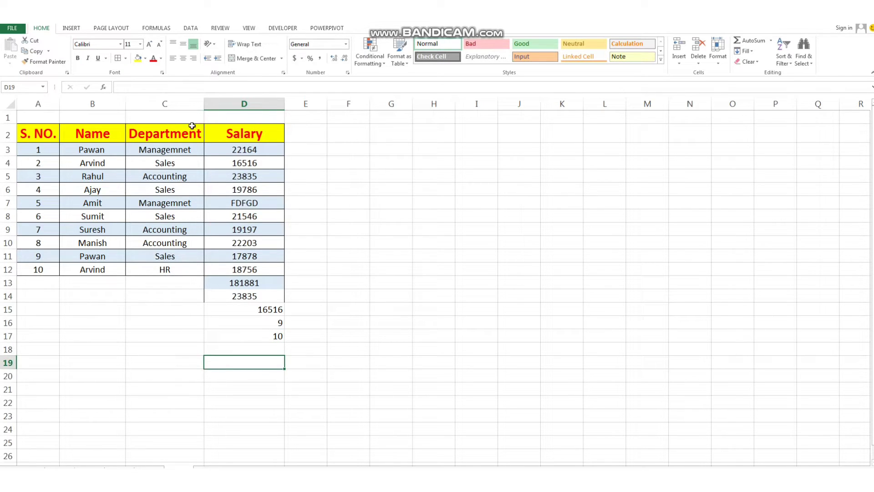
click(209, 204)
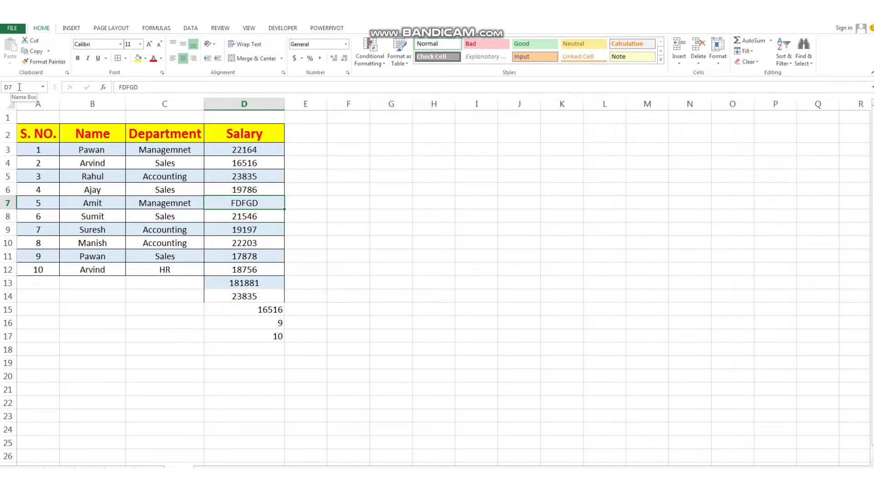
click(263, 239)
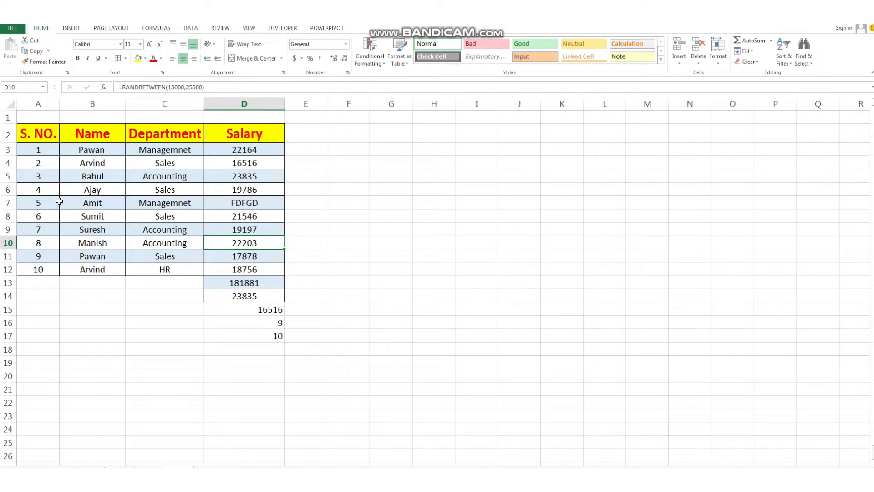
click(45, 206)
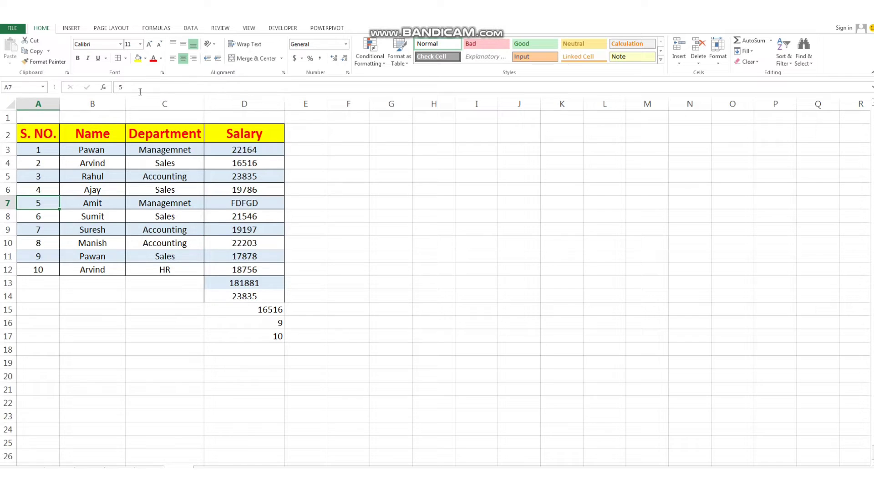
click(164, 197)
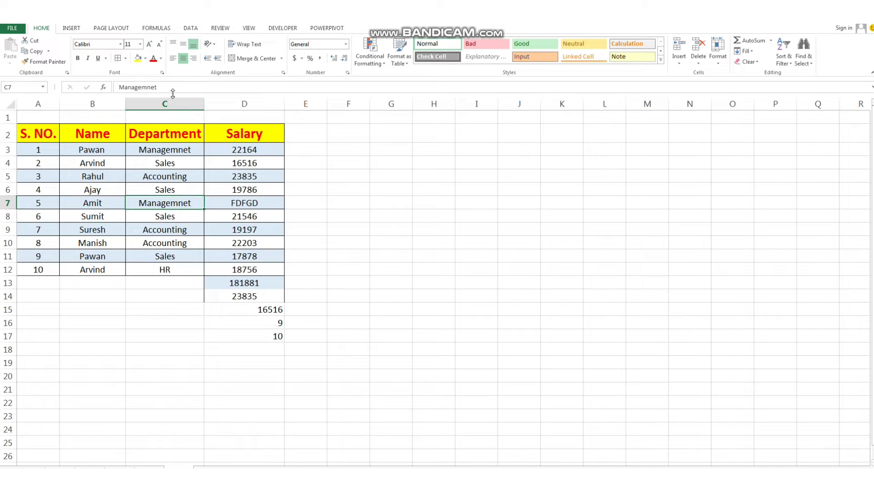
click(179, 297)
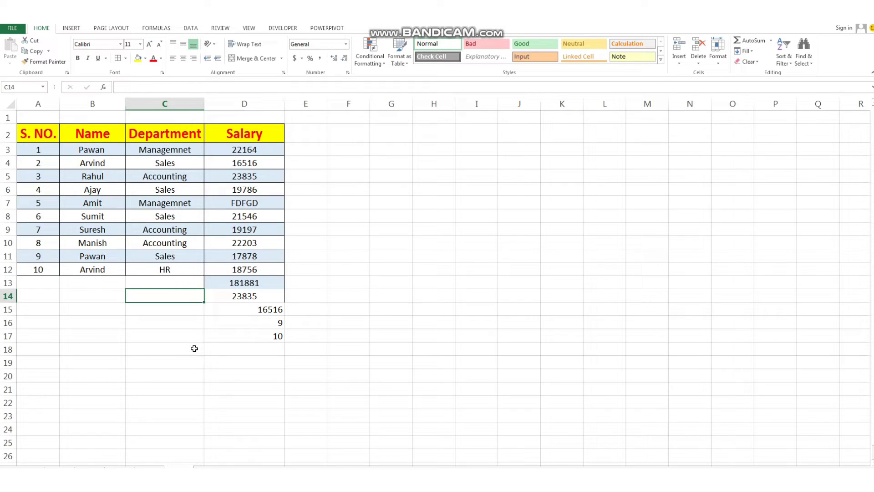
Step: Sum salaries D3:D10 in C14 with =SUM(D3:D10), returning 143747
text(=S)
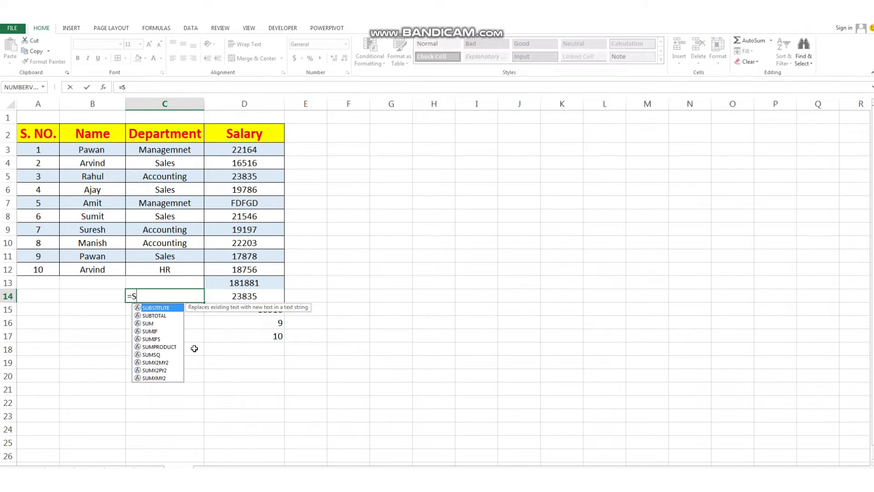
text(UM()
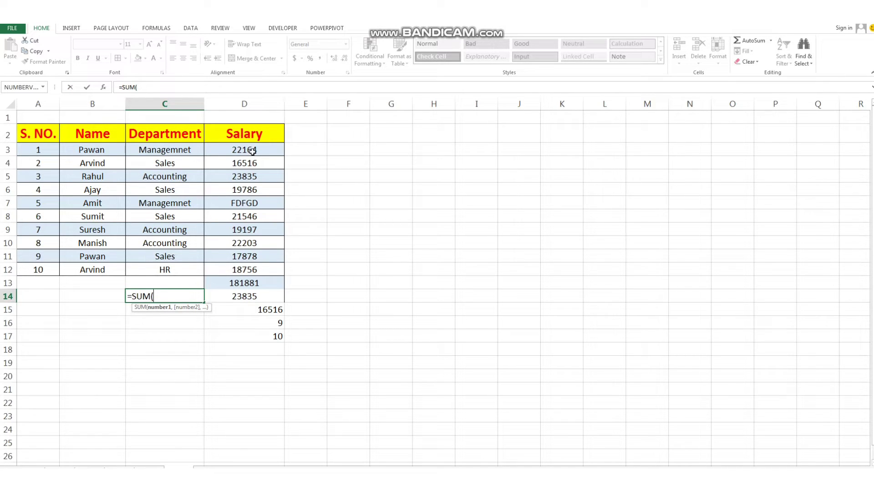
drag(253, 151, 258, 241)
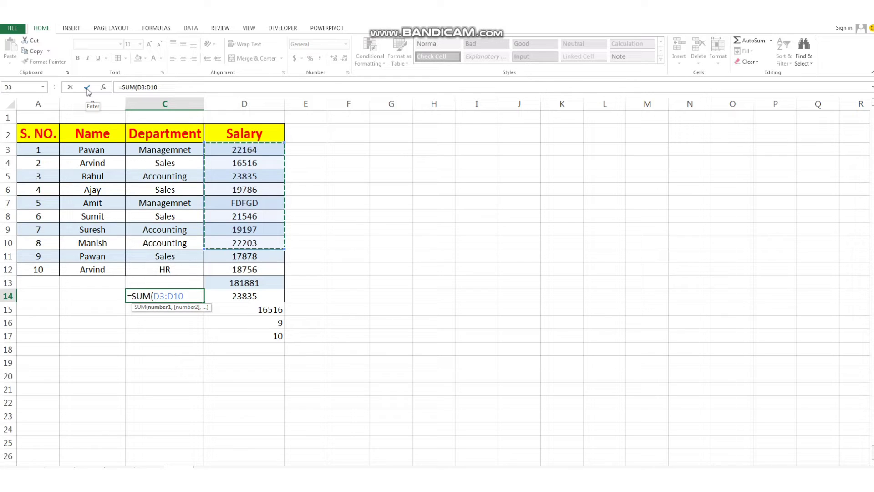
click(88, 88)
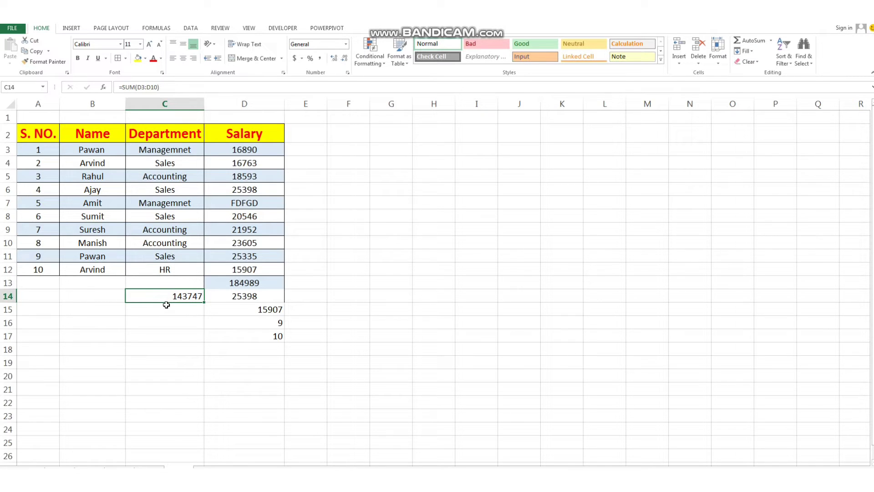
key(F2)
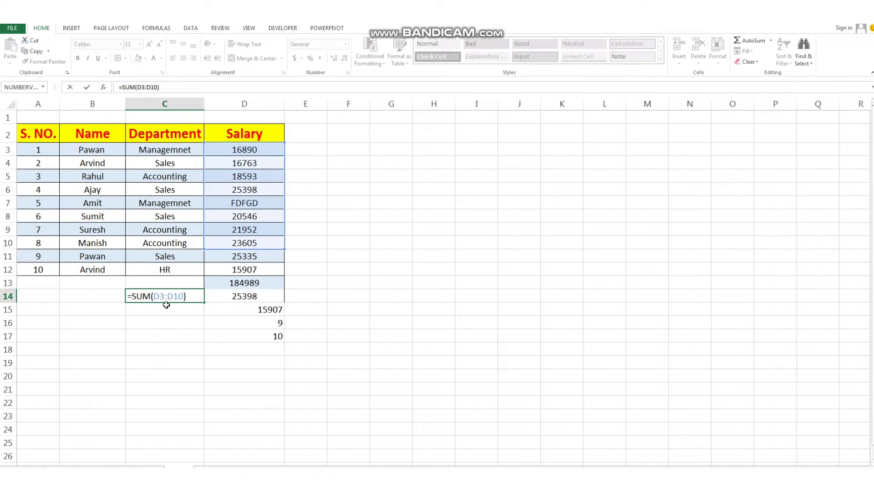
click(70, 88)
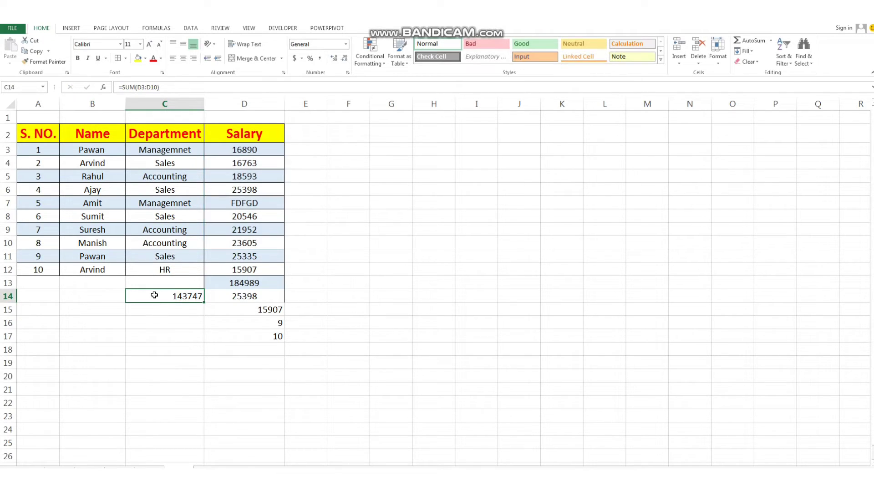
click(176, 317)
Step: Abandon the partial =SUM(D6:D10) entry in C15, leaving the cell empty
click(173, 308)
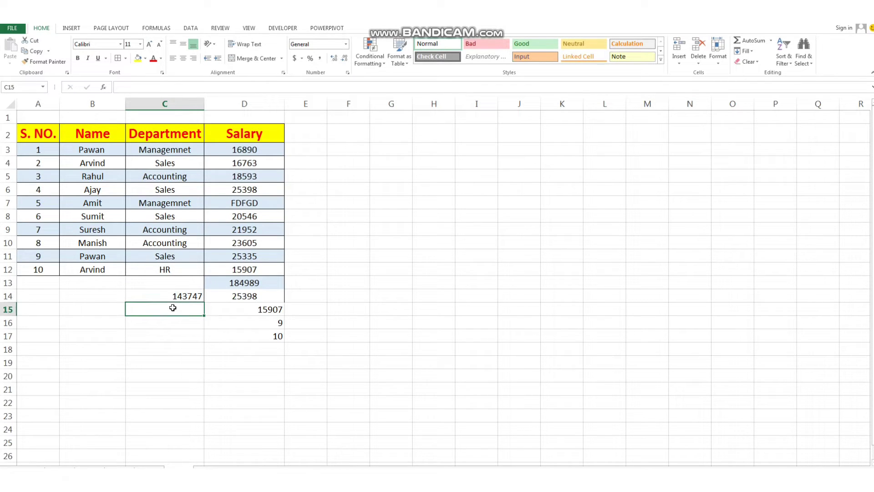
text(=SUM)
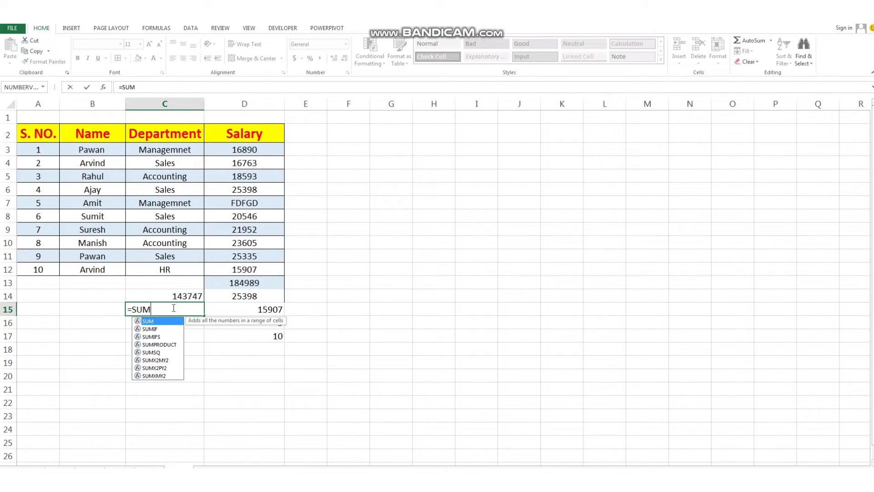
text(()
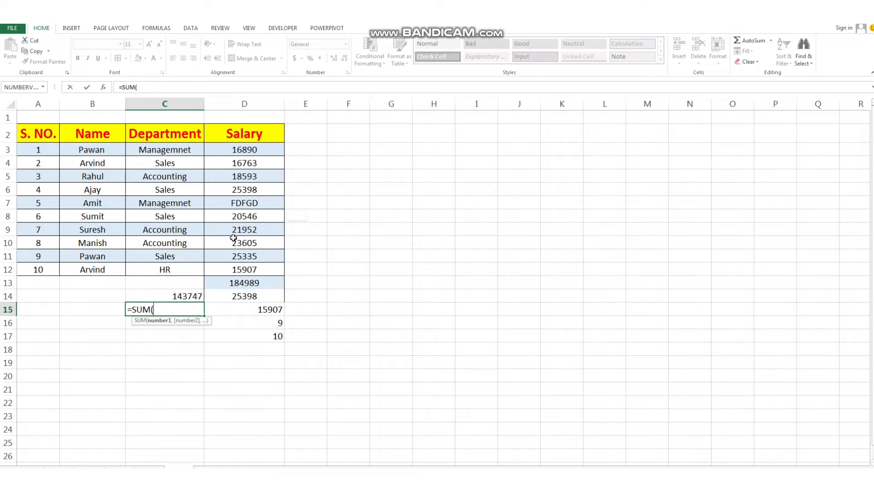
drag(237, 190, 239, 243)
click(70, 88)
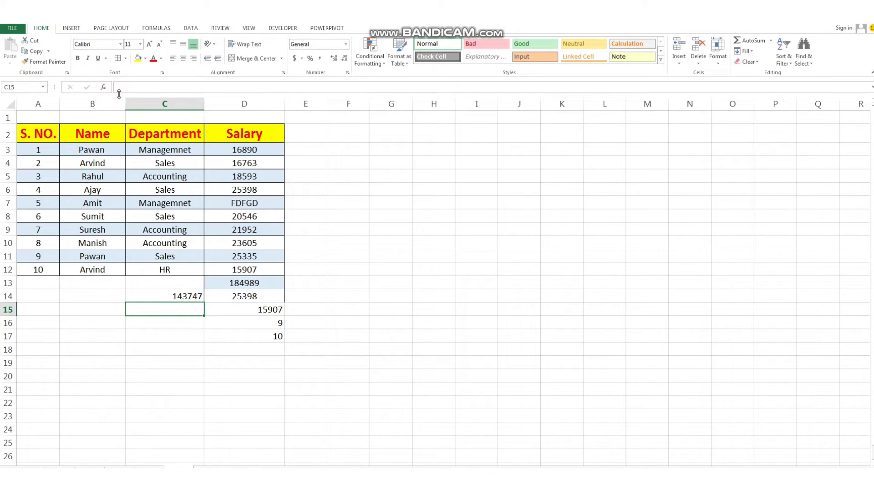
Step: Review the summary formulas in C14 and D16–D18, and the RANDBETWEEN salary in D3
click(167, 296)
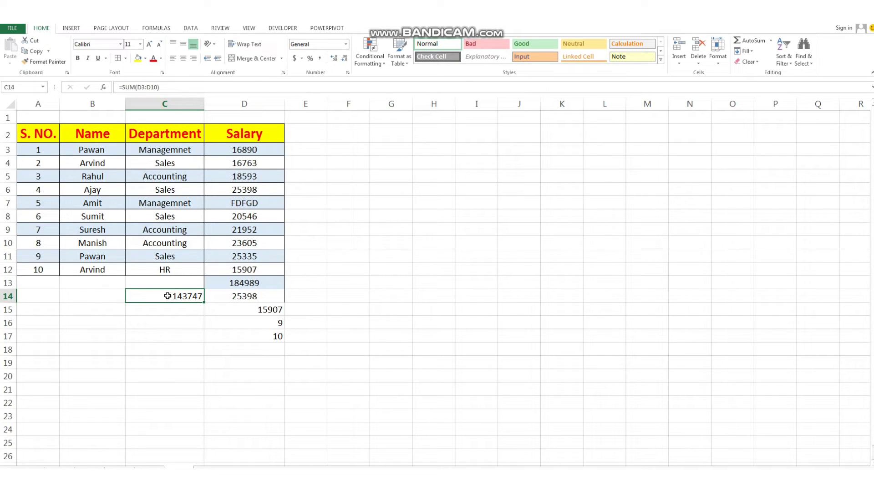
click(217, 322)
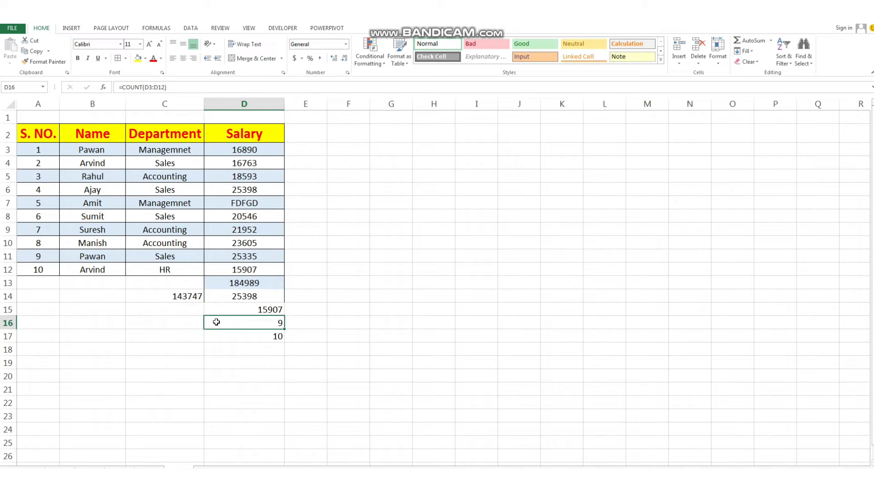
click(248, 334)
click(242, 348)
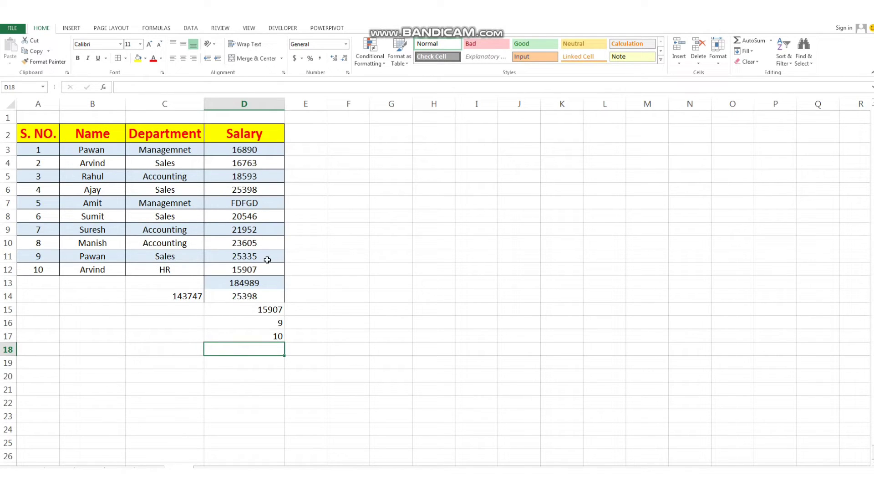
click(266, 153)
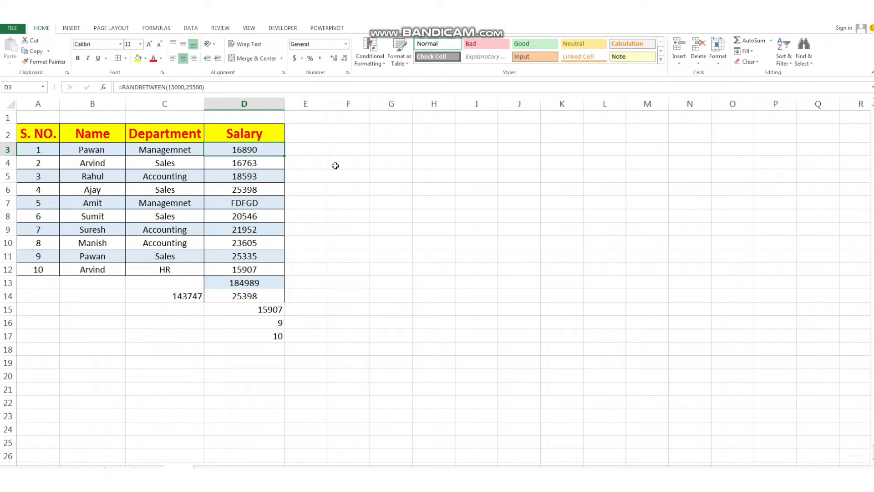
Step: Fill all of E3:E12 with =RANDBETWEEN(15,150) via Ctrl+Enter, redoing an entry that only reached E3
drag(312, 150, 309, 273)
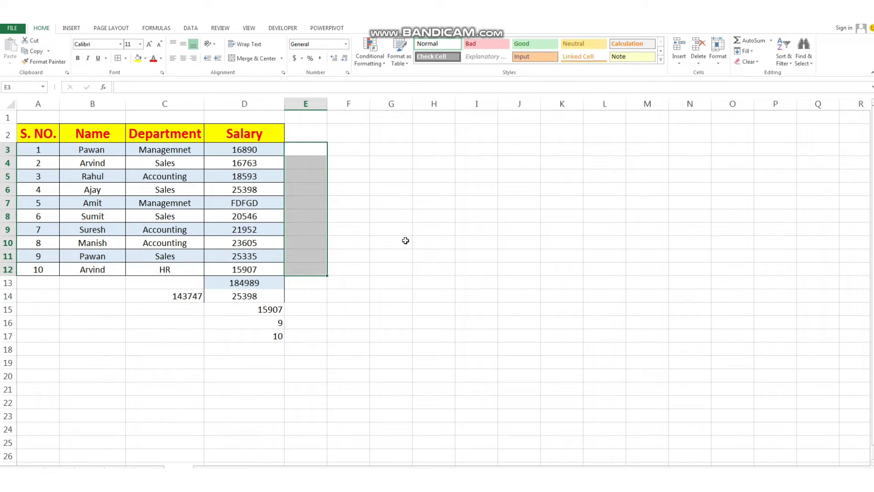
text(=)
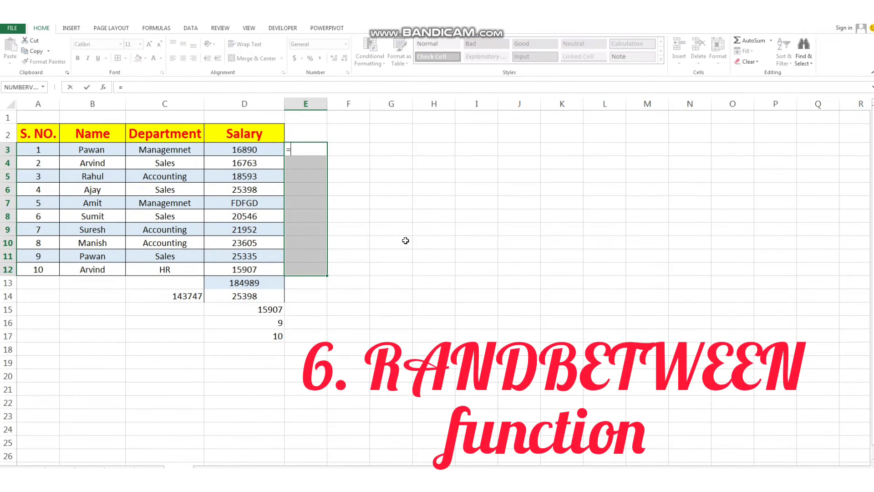
text(RAND)
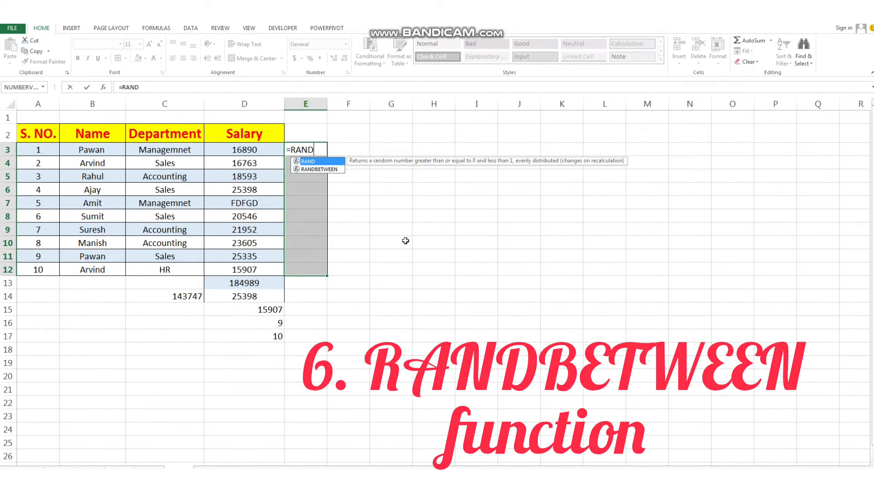
text(BETWEE)
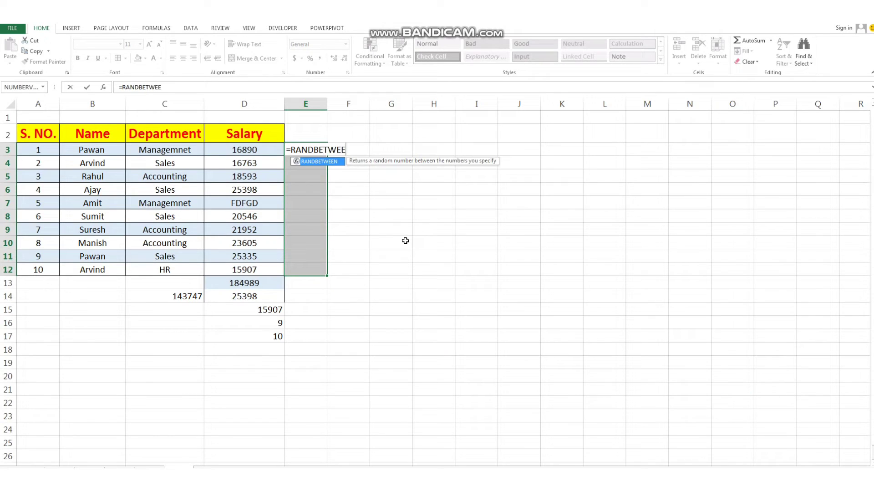
text(N()
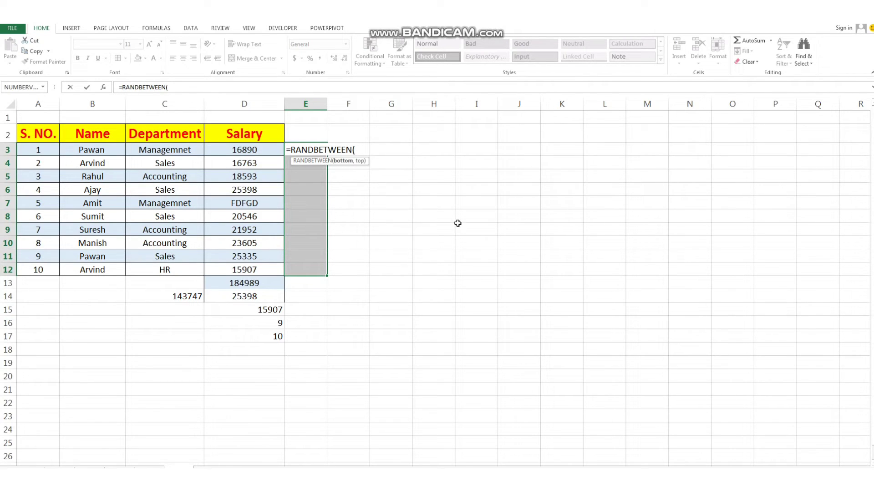
text(15,)
text(15)
text(0)
key(Return)
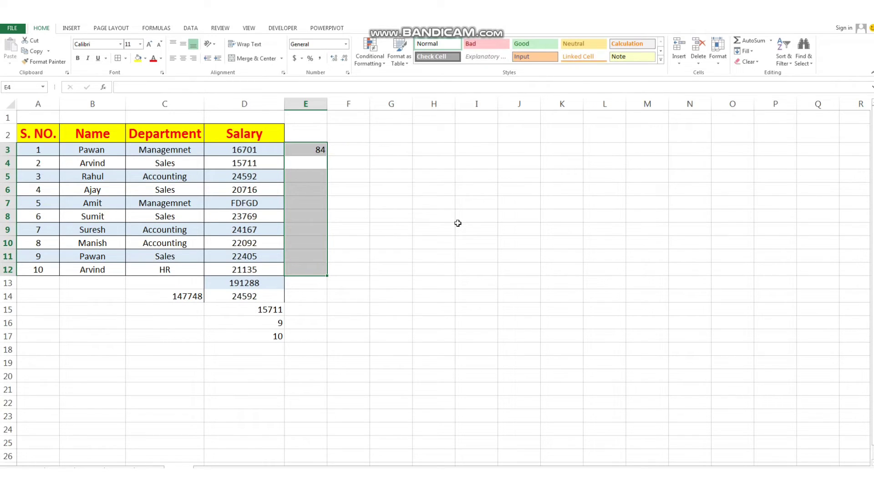
click(310, 150)
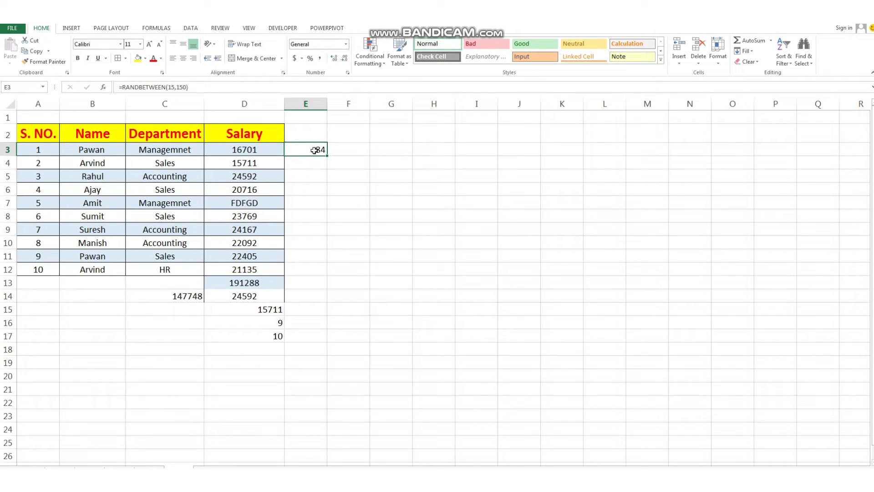
key(Delete)
drag(314, 151, 302, 271)
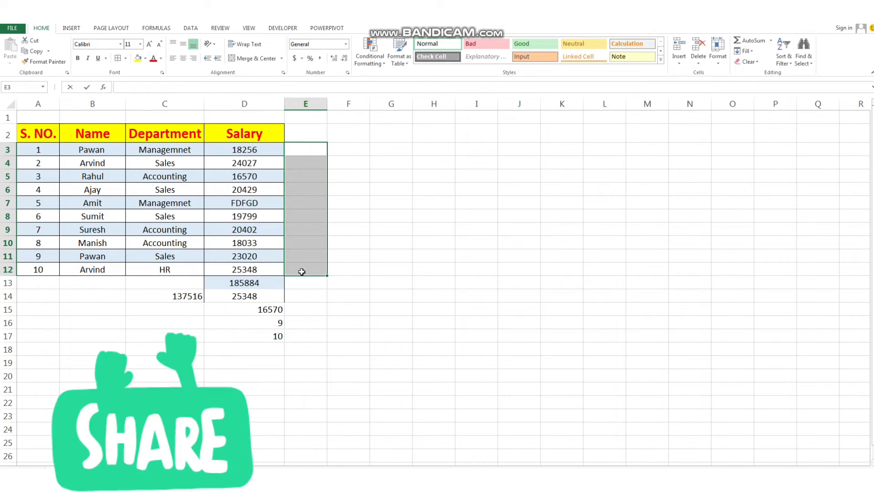
text(=RANDB)
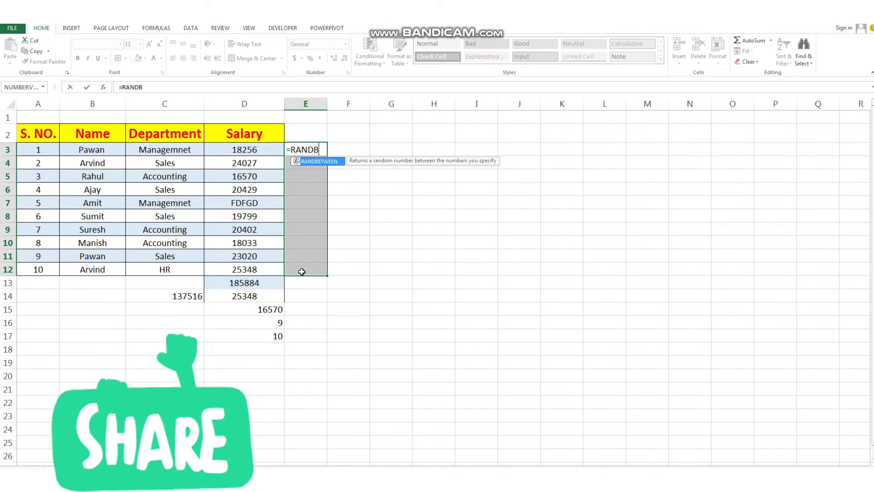
text(ETWEEN()
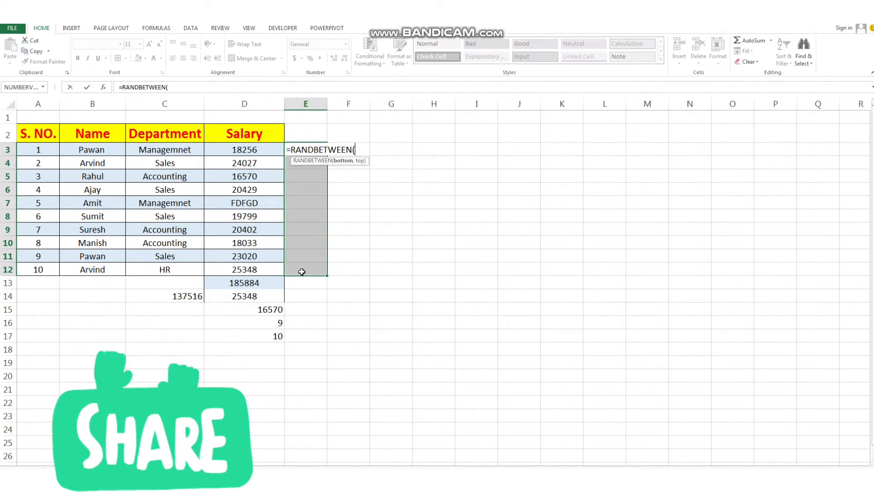
text(15,)
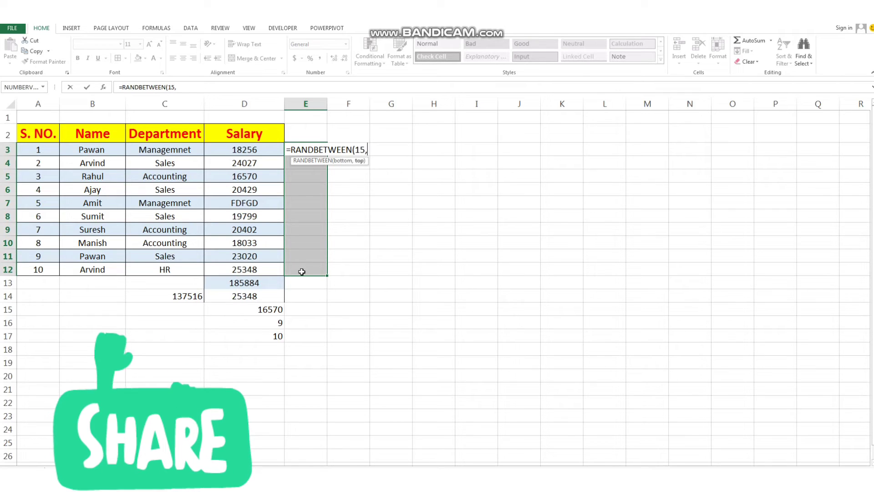
text(150)
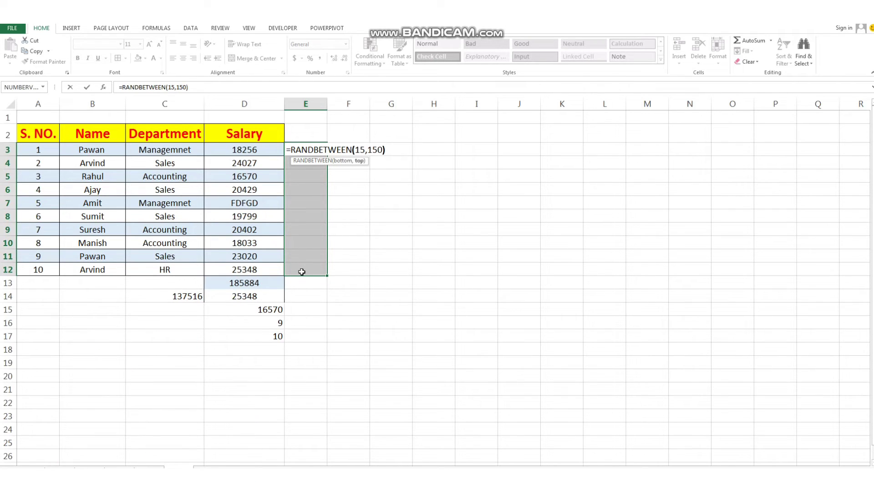
key(ctrl+Return)
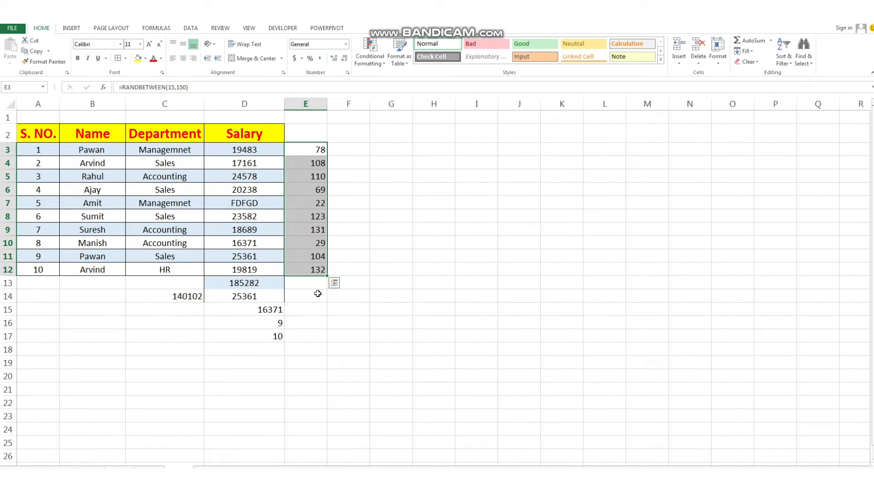
Step: Number F3:F13 from 1 to 11 by entering 1 and 2 and extending the series
click(315, 289)
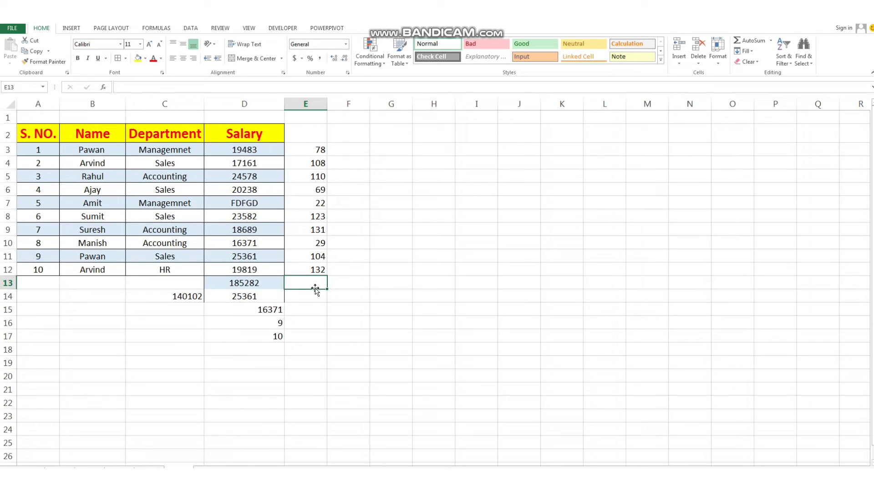
click(377, 154)
click(357, 158)
click(355, 149)
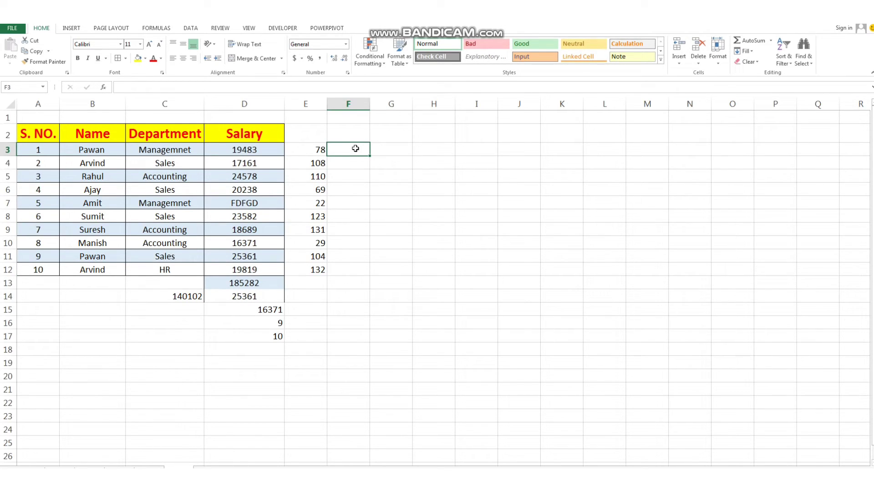
text(1)
key(Return)
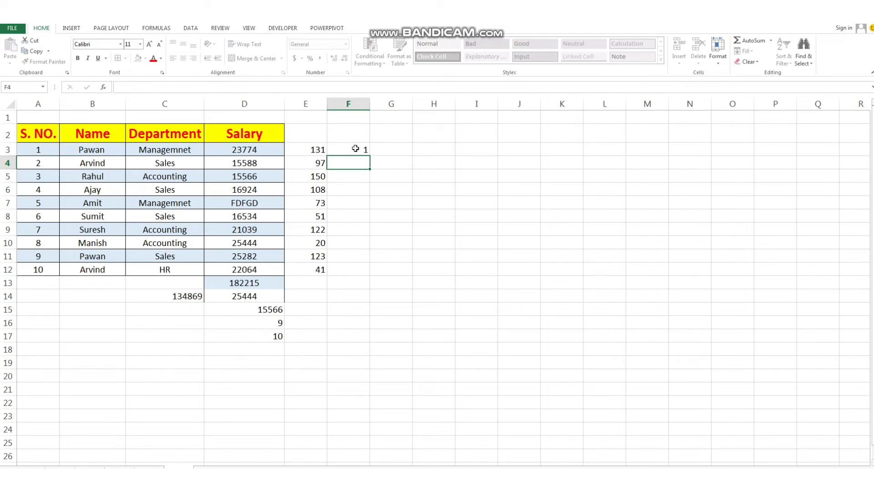
text(2)
key(Return)
drag(355, 149, 370, 287)
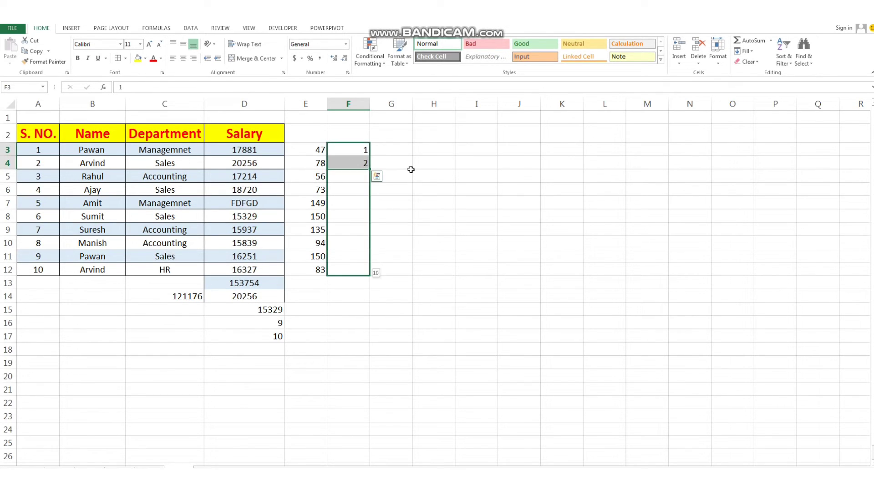
Step: Copy a 1 from G3 down to G13, then convert it into a 1–11 series
click(391, 152)
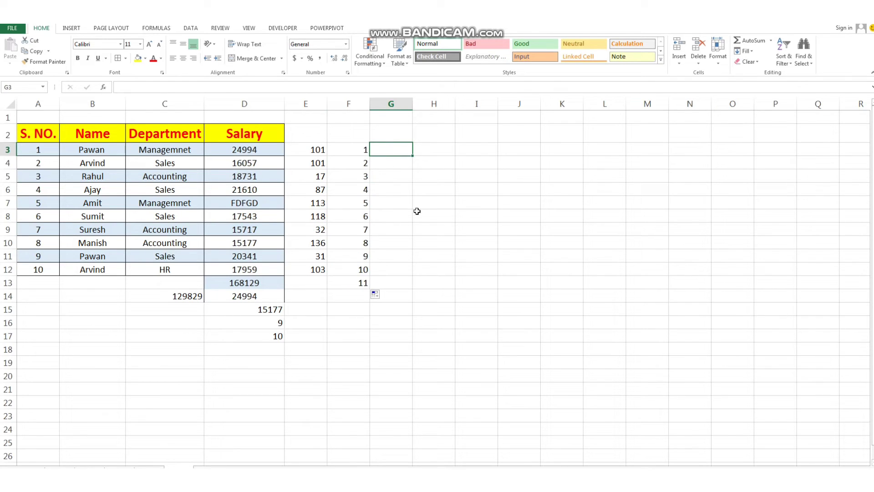
text(1)
key(Return)
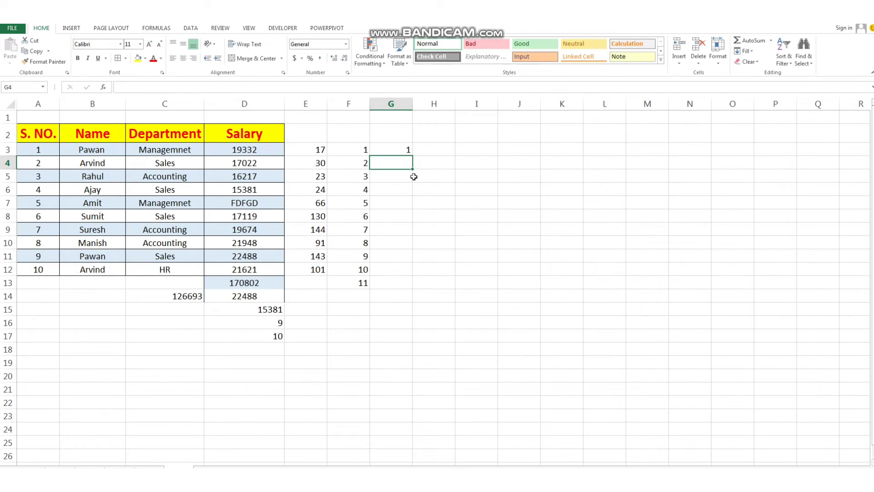
click(394, 151)
drag(413, 155, 414, 289)
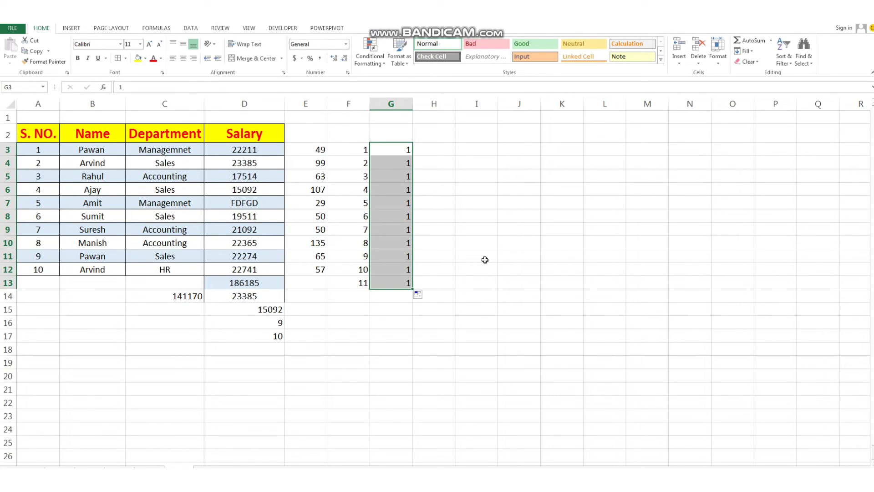
click(418, 296)
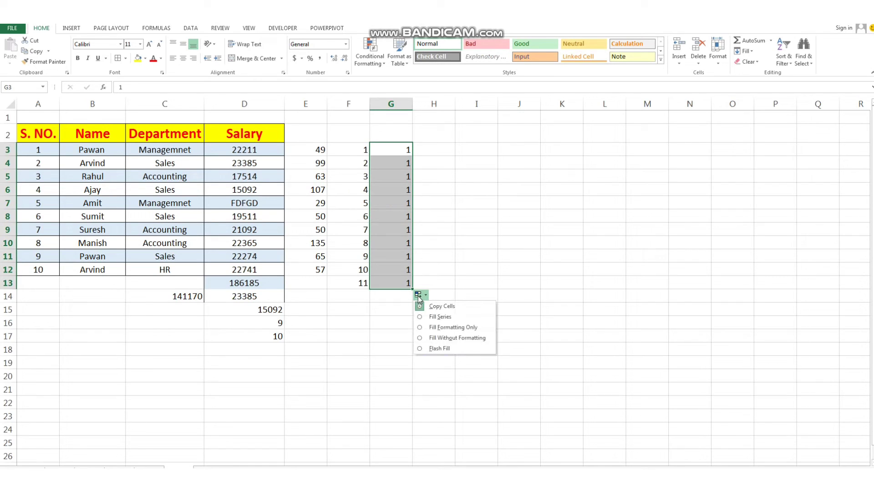
click(440, 319)
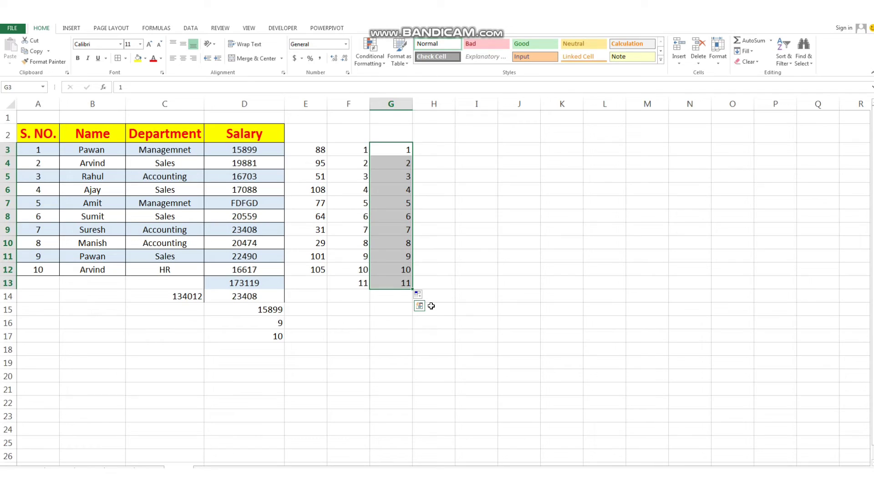
Step: Enter jANUARY in cell H3, correcting the missing first letter
click(432, 153)
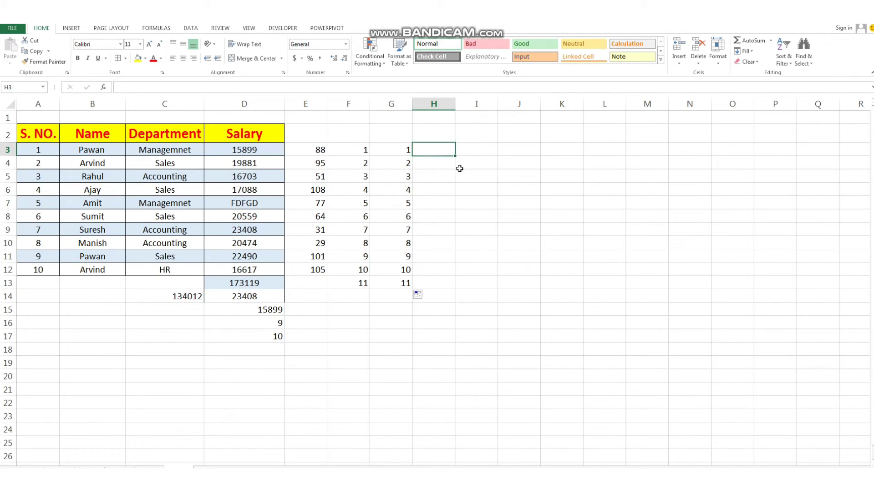
text(JA)
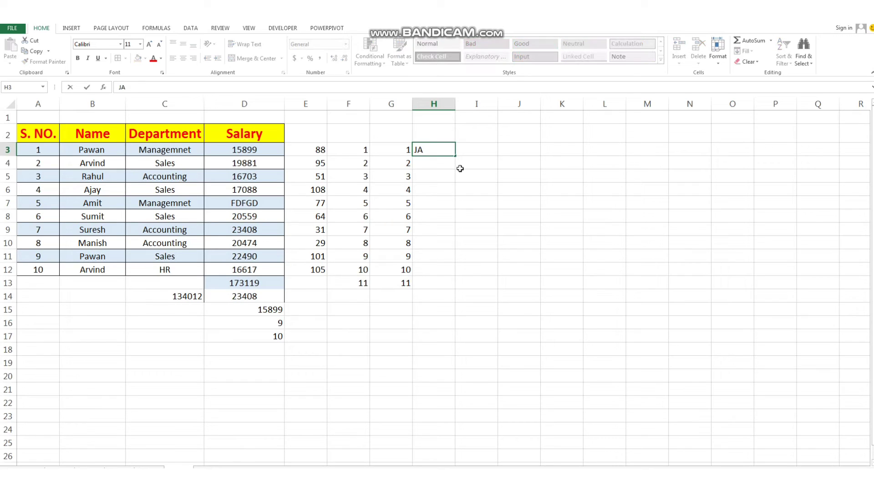
key(BackSpace)
key(BackSpace)
text(ANUA)
text(RY)
key(Return)
click(432, 150)
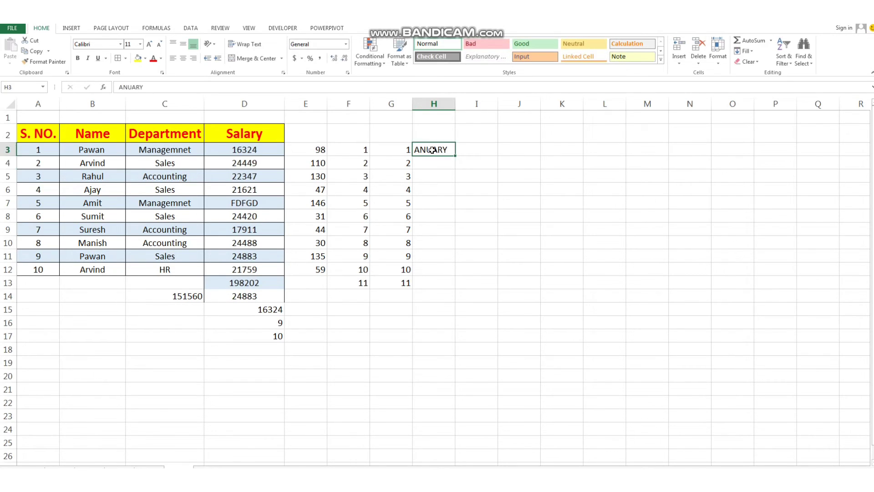
double_click(414, 149)
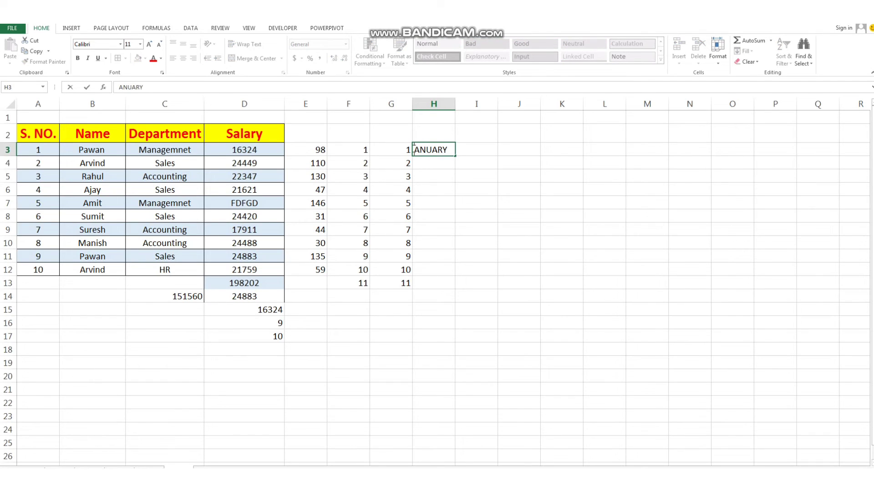
text(J)
key(Return)
Step: Fill the month names from H3 down to november in H13
click(444, 152)
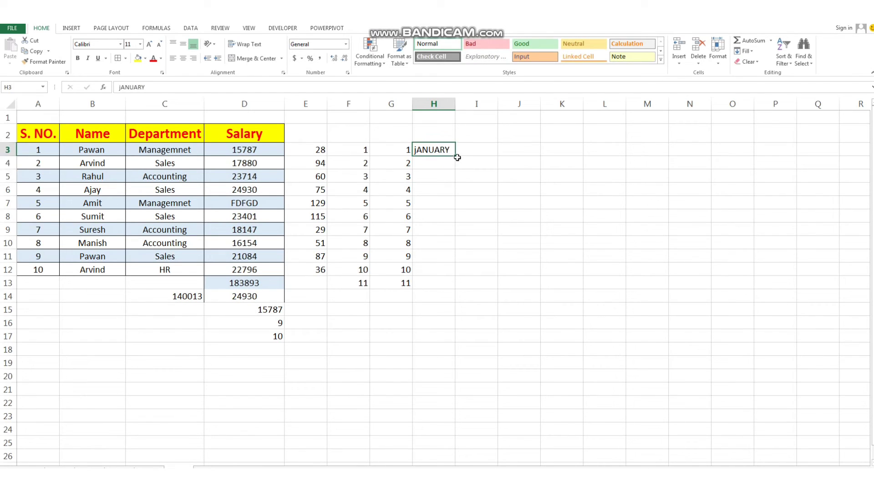
drag(456, 156, 456, 285)
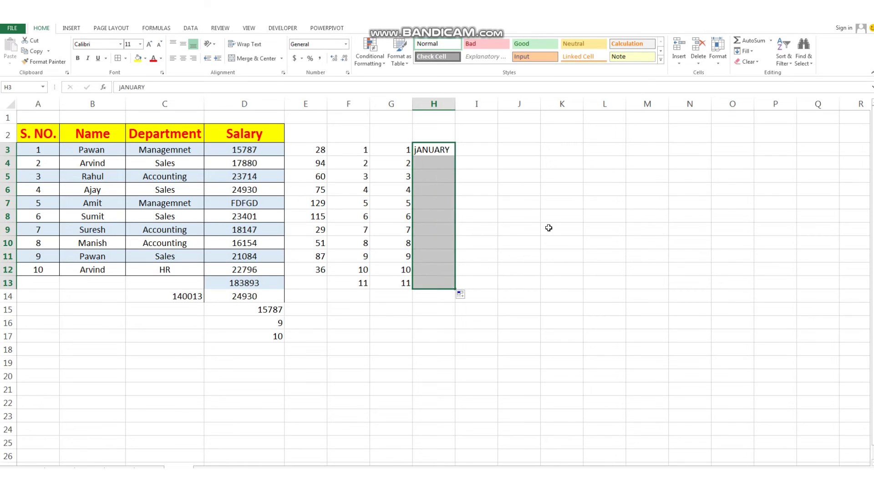
click(495, 231)
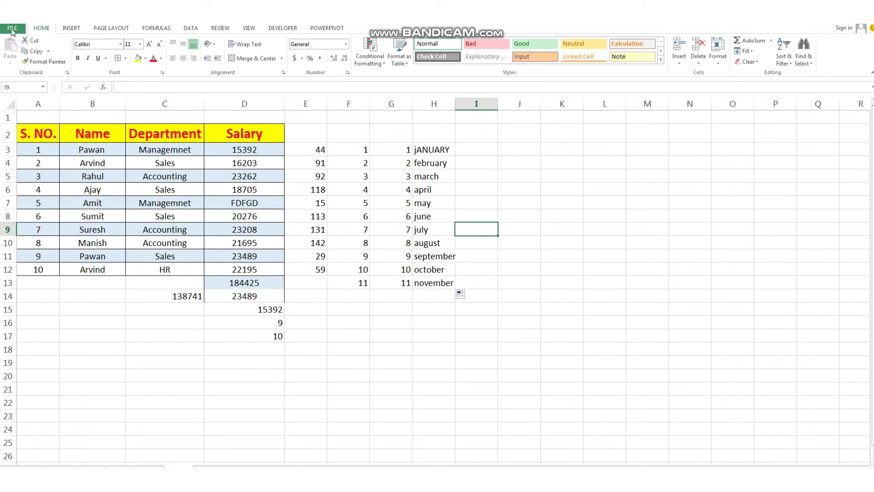
Step: Open Edit Custom Lists via File > Options > Advanced, General section
click(12, 29)
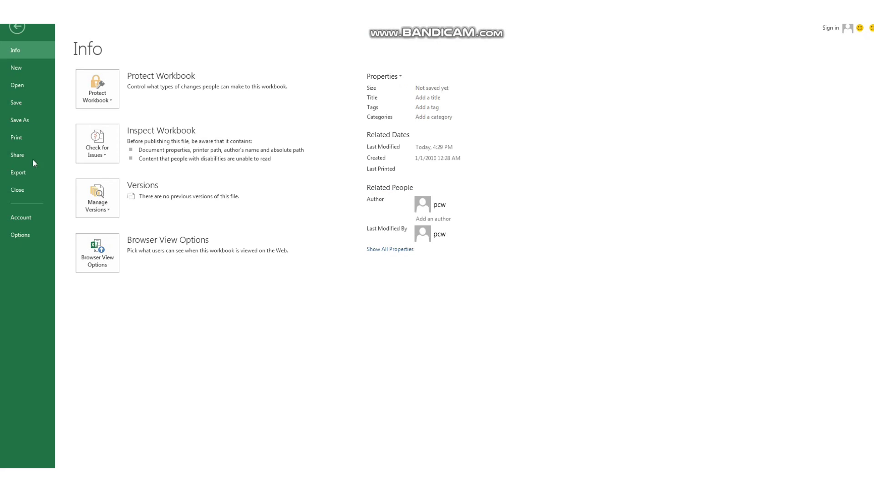
click(21, 236)
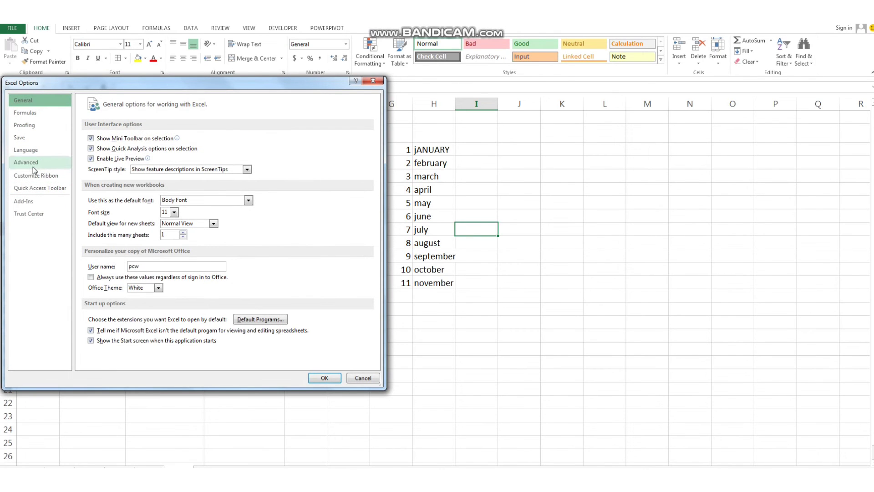
drag(83, 93, 206, 128)
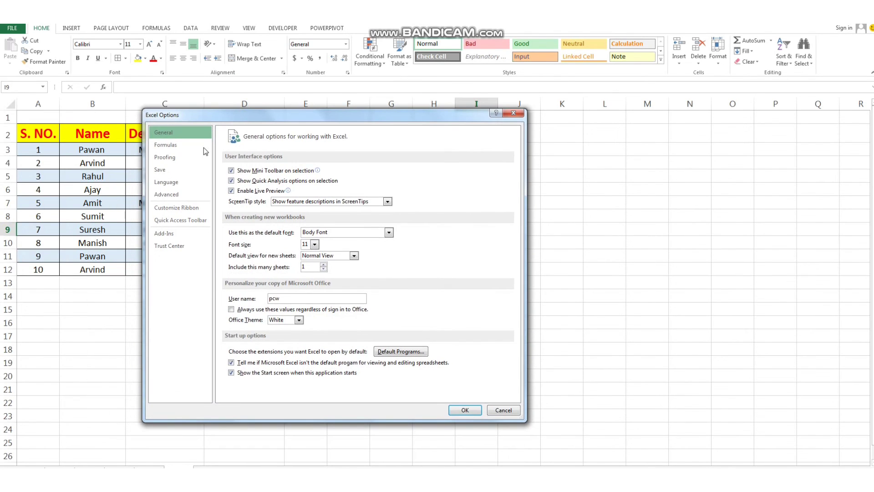
click(167, 196)
scroll(364, 261, down, 4)
scroll(426, 283, down, 6)
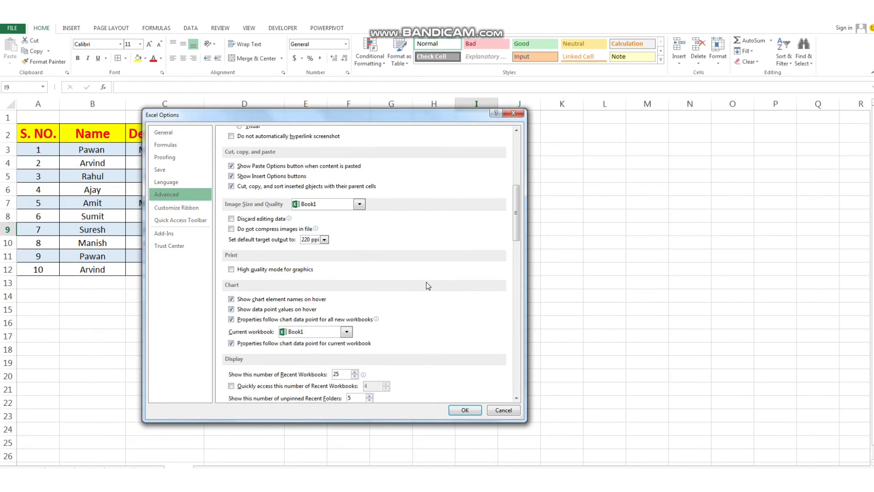
scroll(426, 282, down, 5)
scroll(426, 282, down, 5)
scroll(426, 282, down, 2)
scroll(426, 283, down, 5)
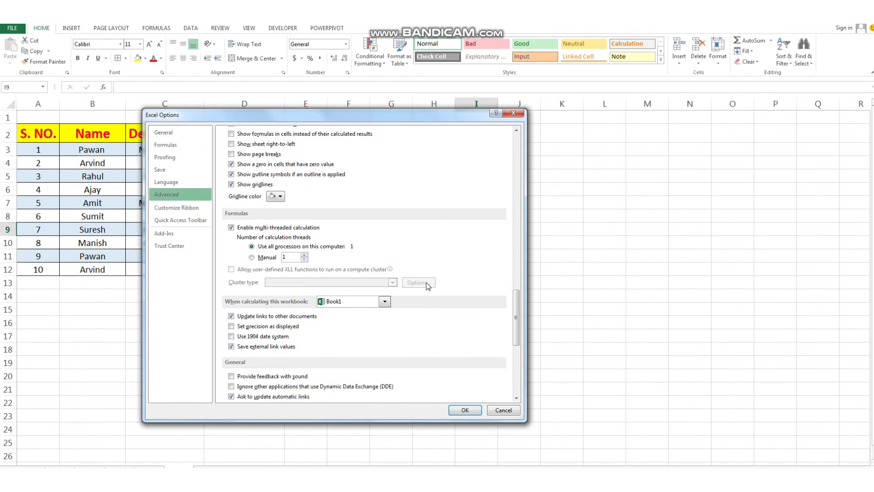
scroll(426, 282, down, 3)
scroll(426, 283, down, 3)
scroll(462, 302, down, 3)
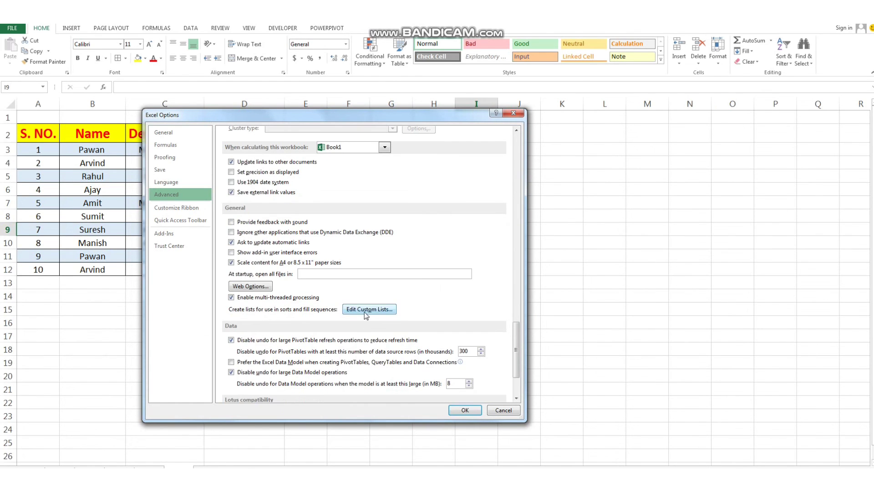
click(367, 309)
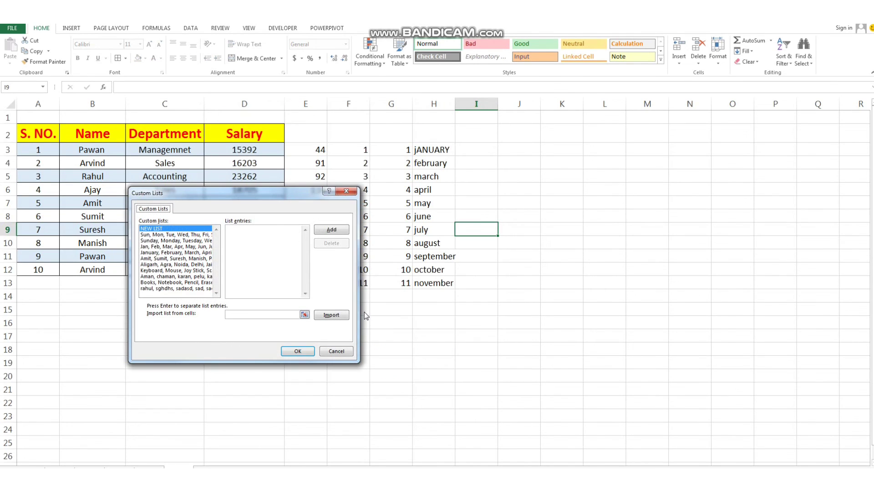
Step: Add AA, BB, CC, DD, EE, FF, GG, HH as a new custom list and confirm it
click(248, 234)
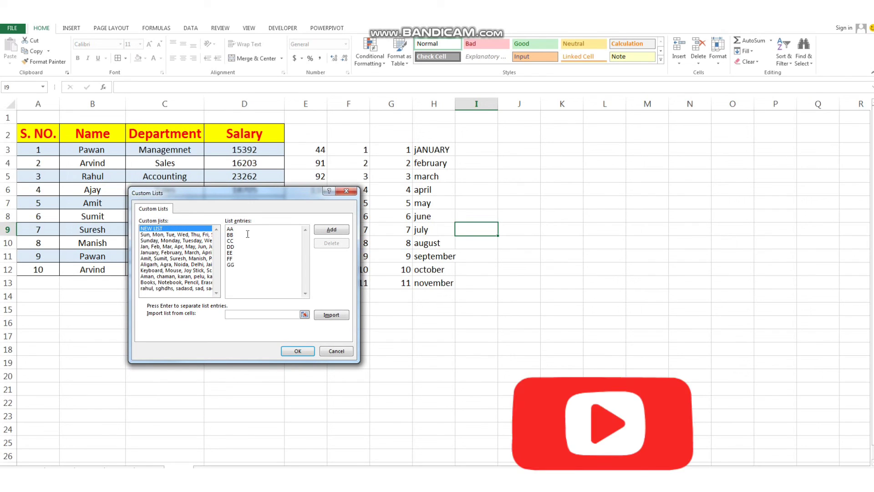
text(HH)
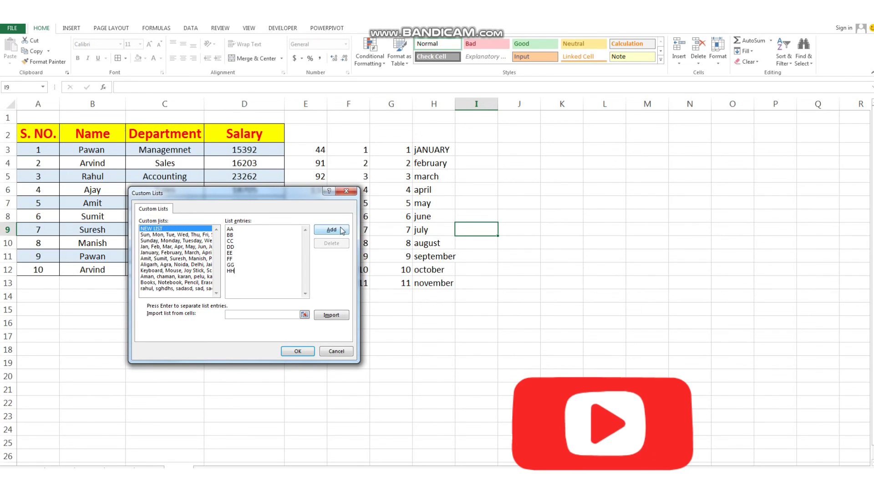
click(332, 229)
click(304, 354)
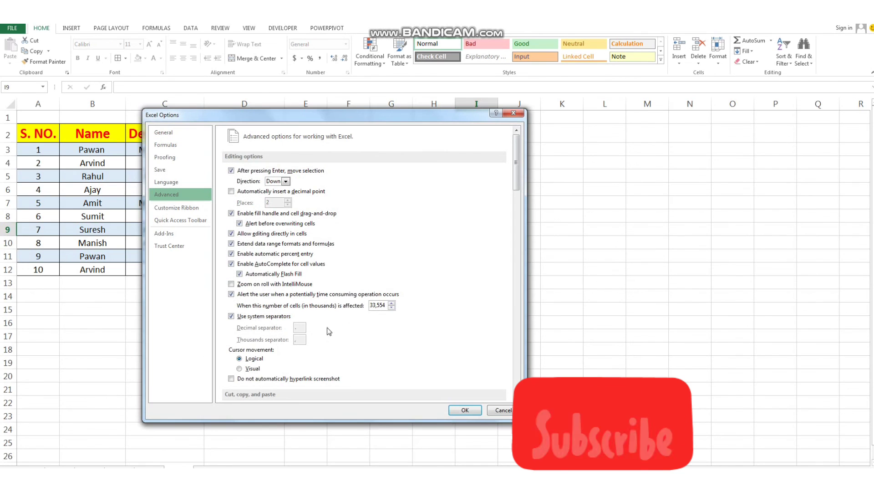
Step: Close Excel Options, enter AA in I3 and fill the AA–HH sequence down to I16
click(461, 411)
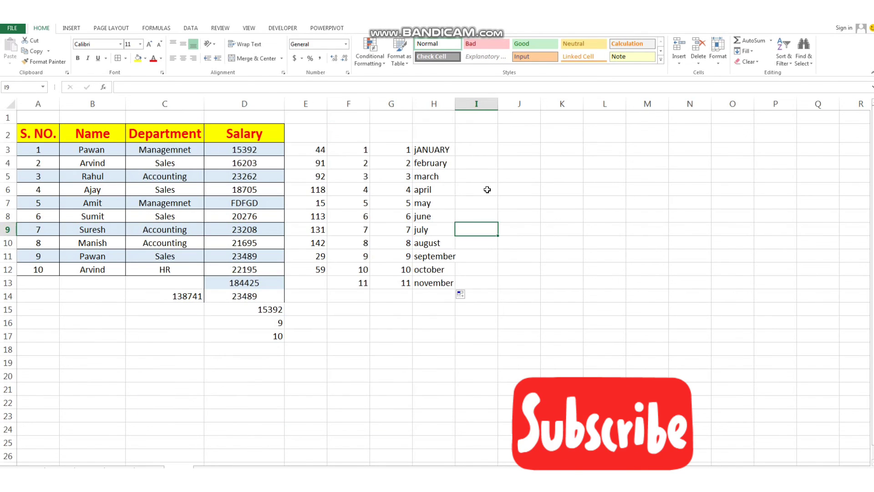
click(473, 150)
text(AA)
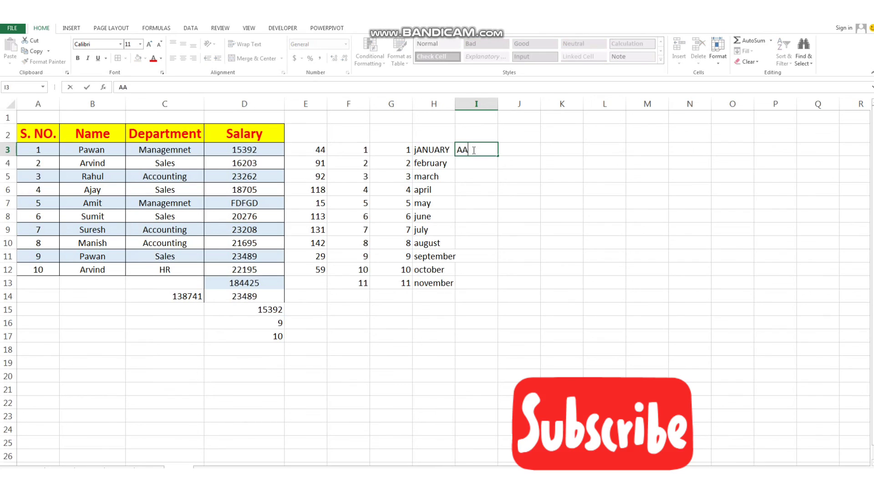
key(Return)
click(491, 151)
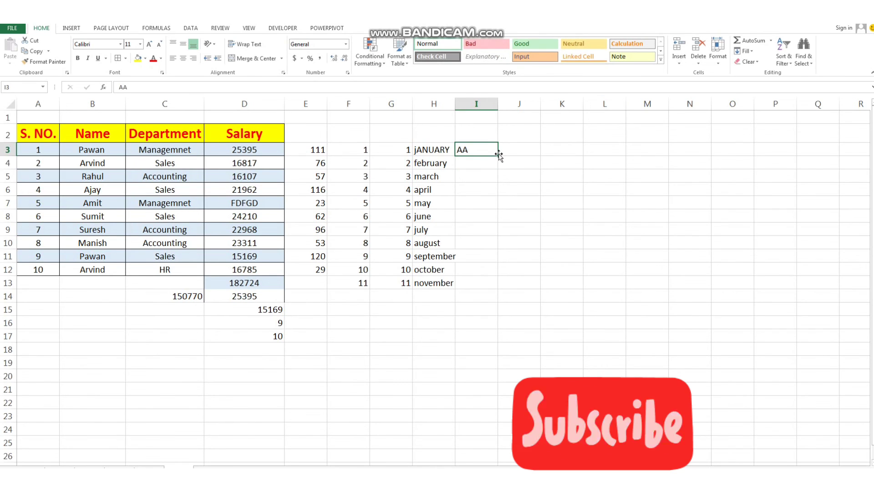
drag(499, 155, 499, 324)
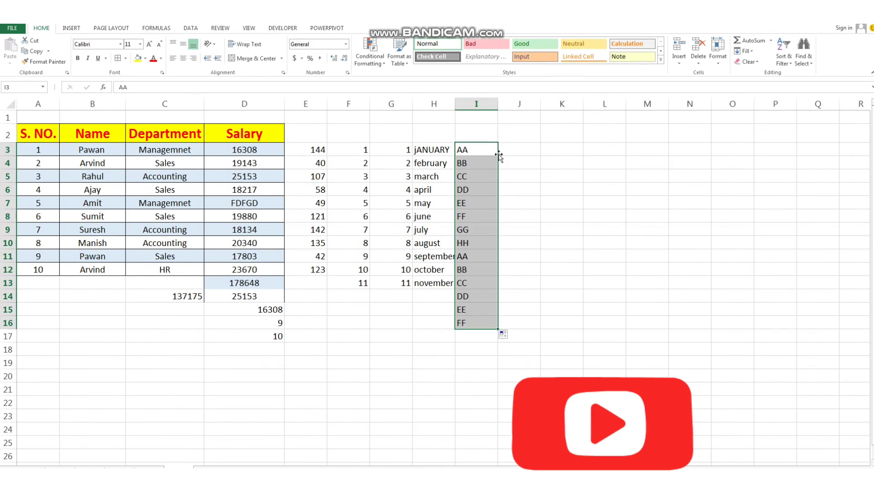
click(513, 265)
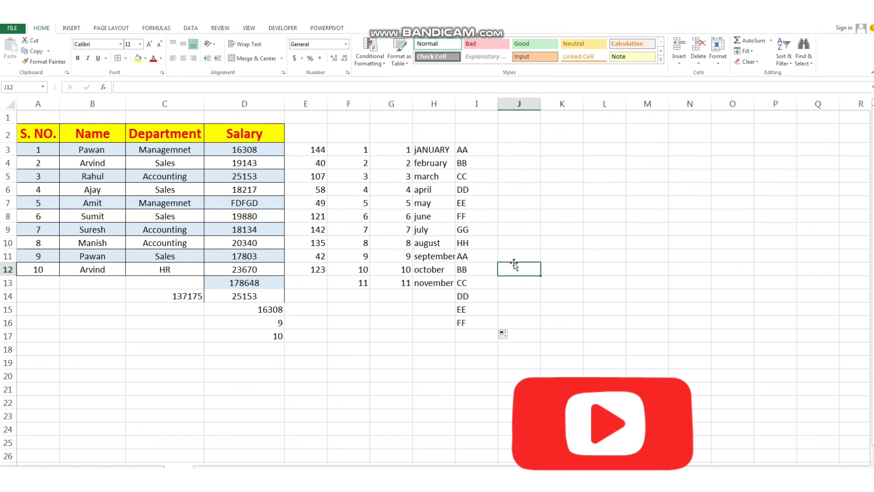